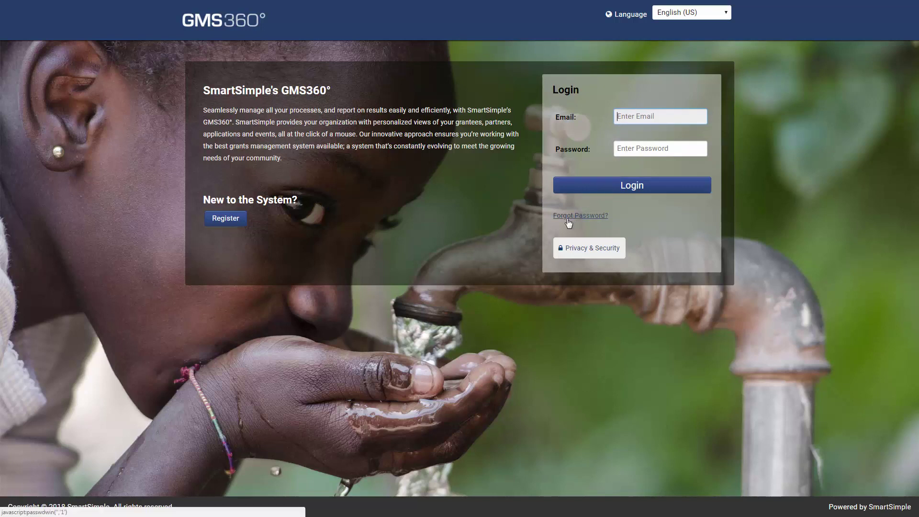
# Start a new registration as an Organization and Contact
pyautogui.click(237, 220)
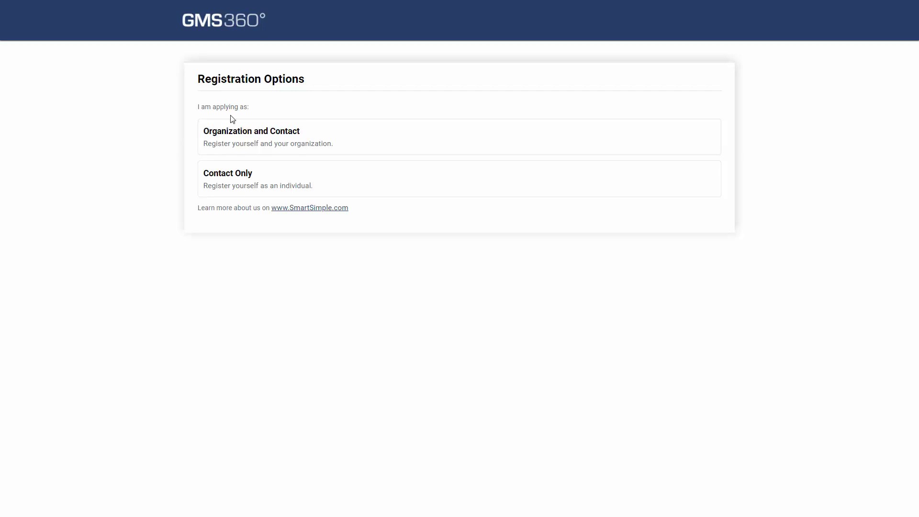
pyautogui.click(245, 132)
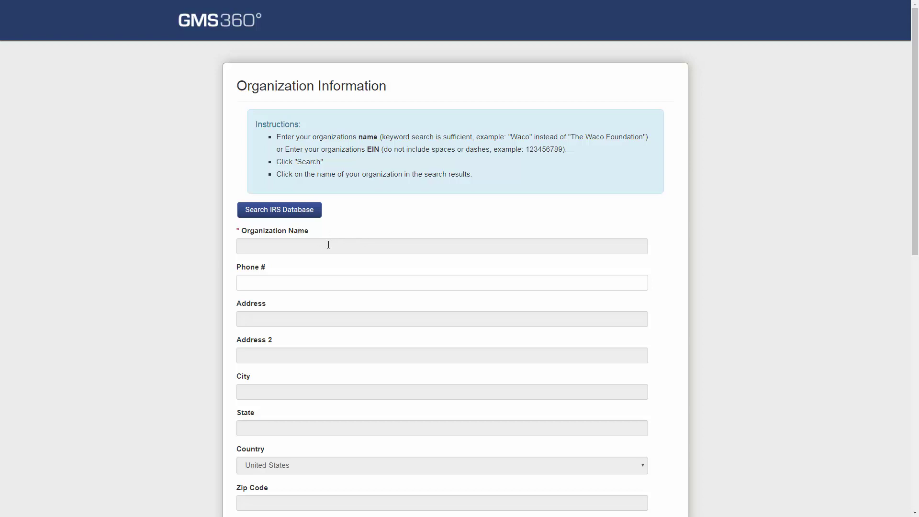
# Search the IRS database by the pasted EIN and select SAVE THE CHILDREN FEDERATION INC
pyautogui.click(311, 211)
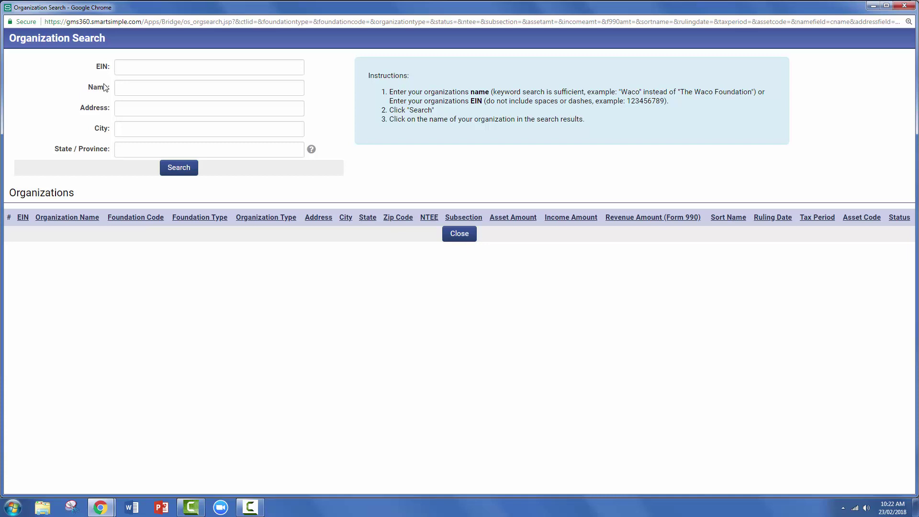
pyautogui.click(203, 68)
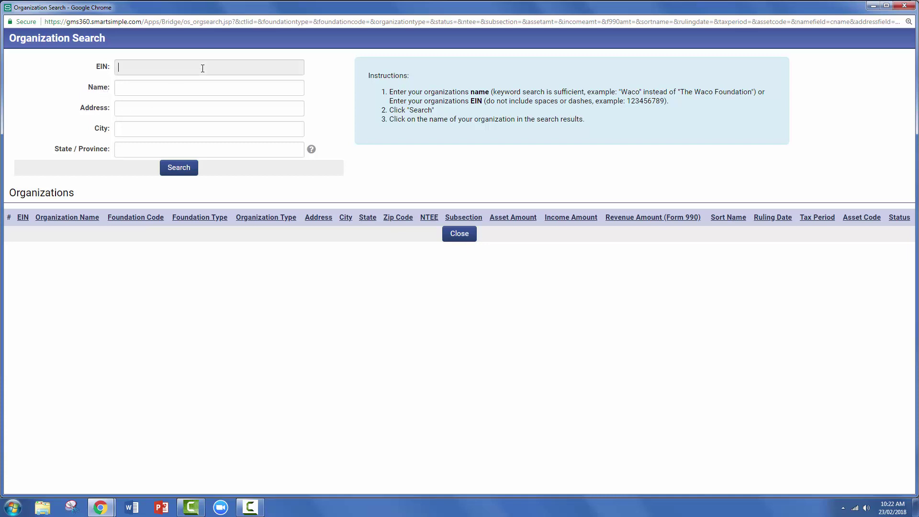
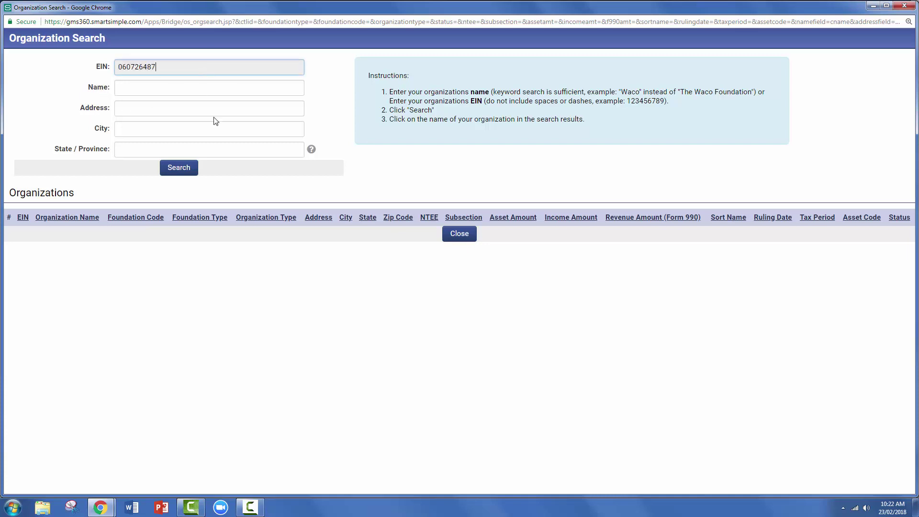
pyautogui.click(179, 168)
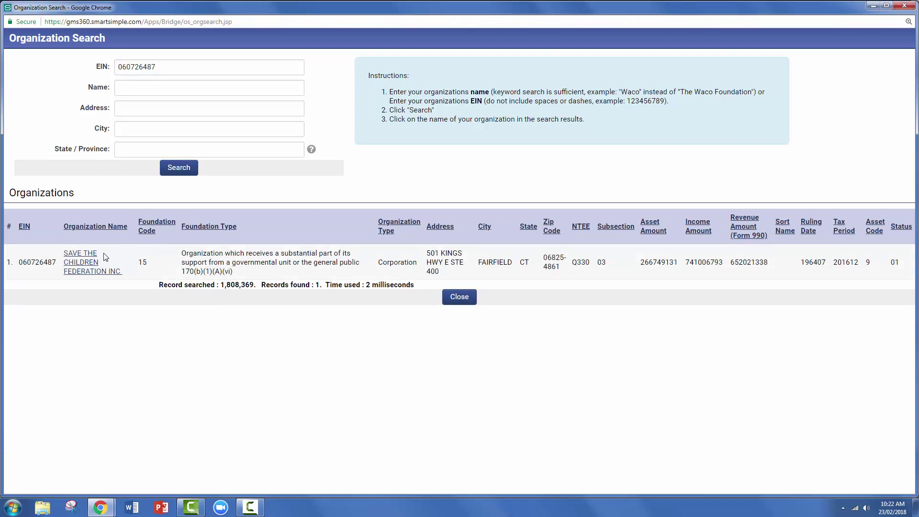
pyautogui.click(73, 264)
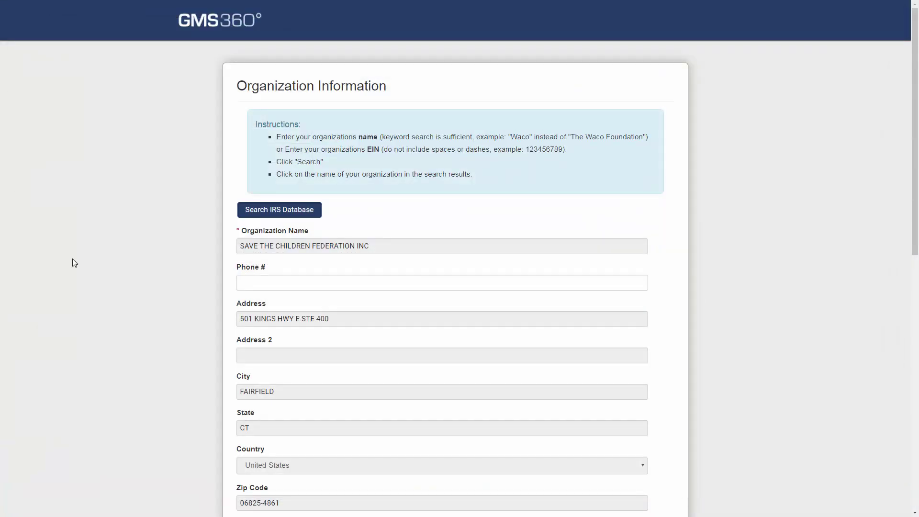
pyautogui.scroll(-3, 75, 258)
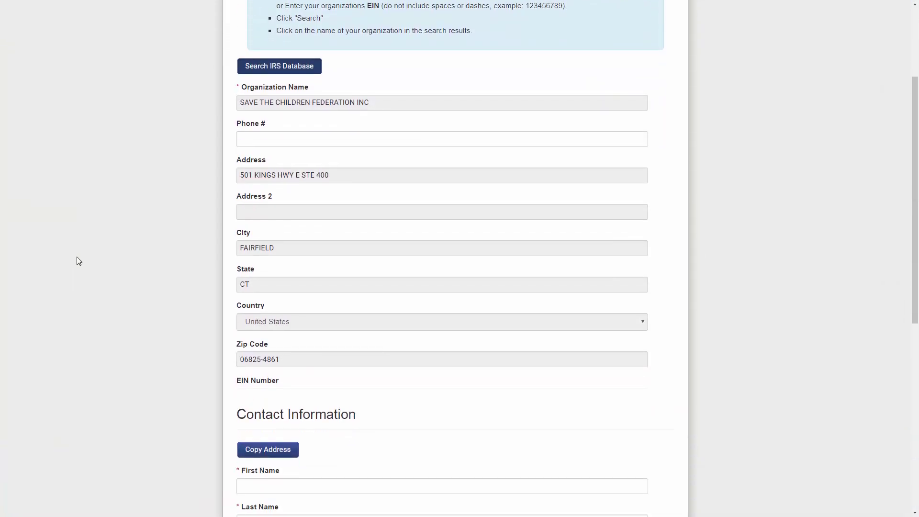
pyautogui.scroll(-4, 140, 296)
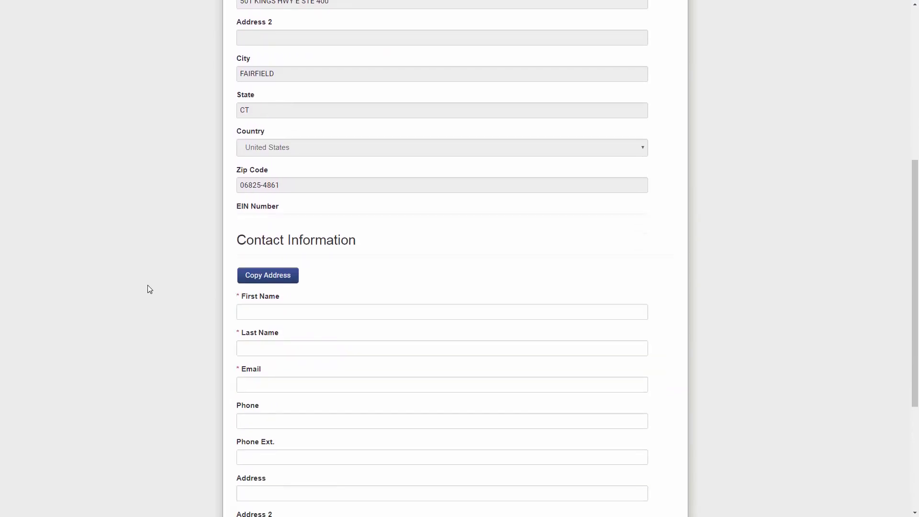
pyautogui.scroll(-1, 149, 286)
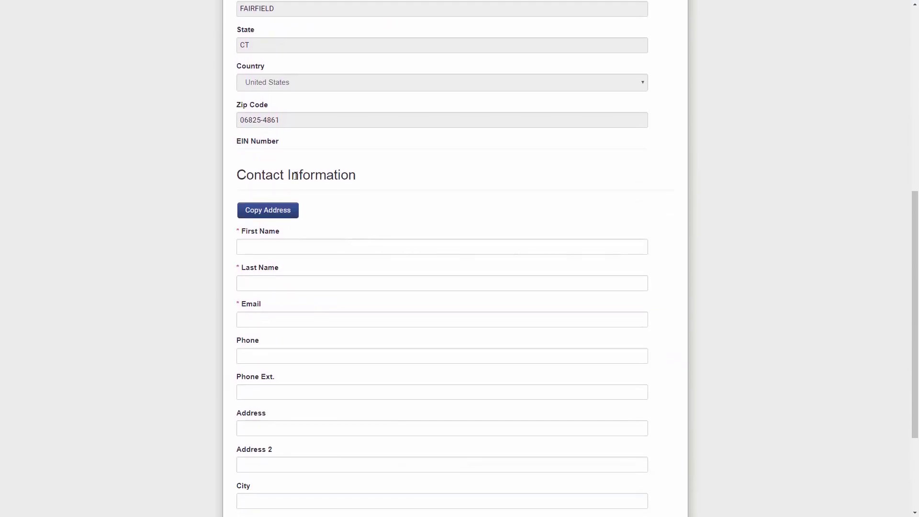
pyautogui.scroll(-3, 307, 215)
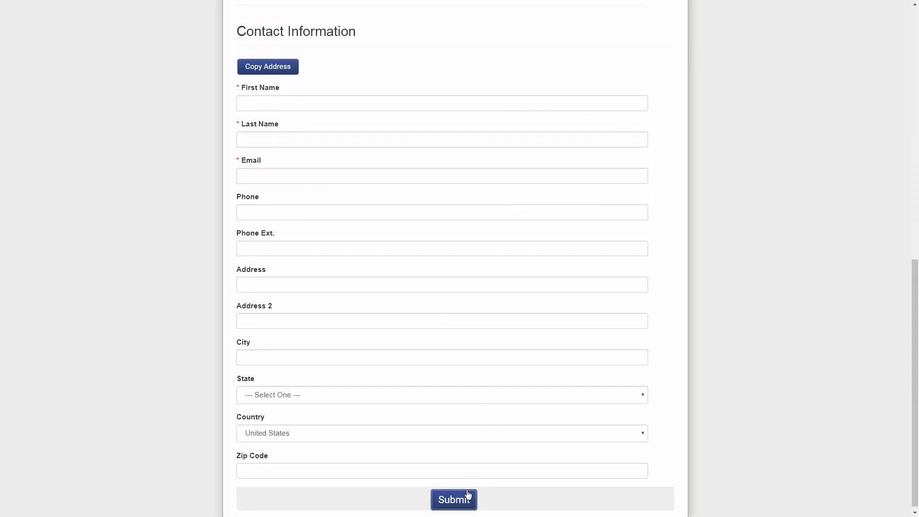
pyautogui.scroll(10, 351, 373)
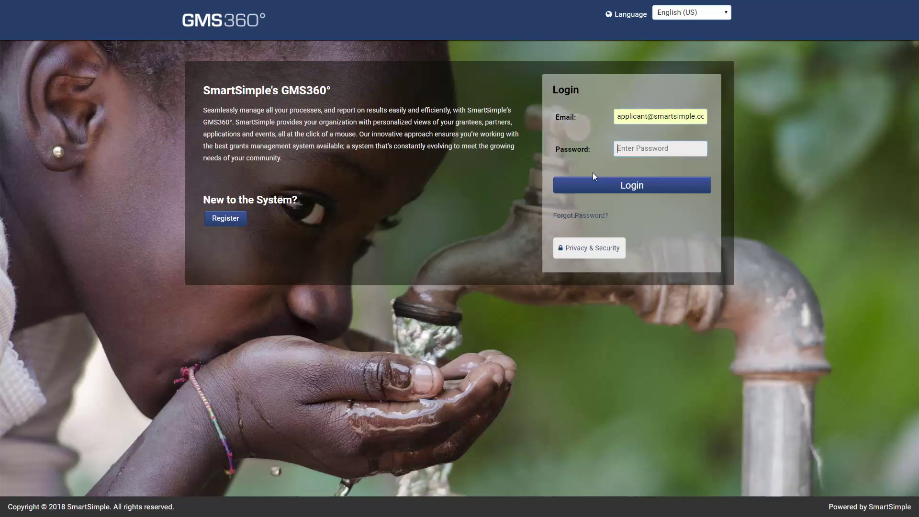
# Enter the applicant account password and submit the login
pyautogui.write('******')
pyautogui.press('Return')
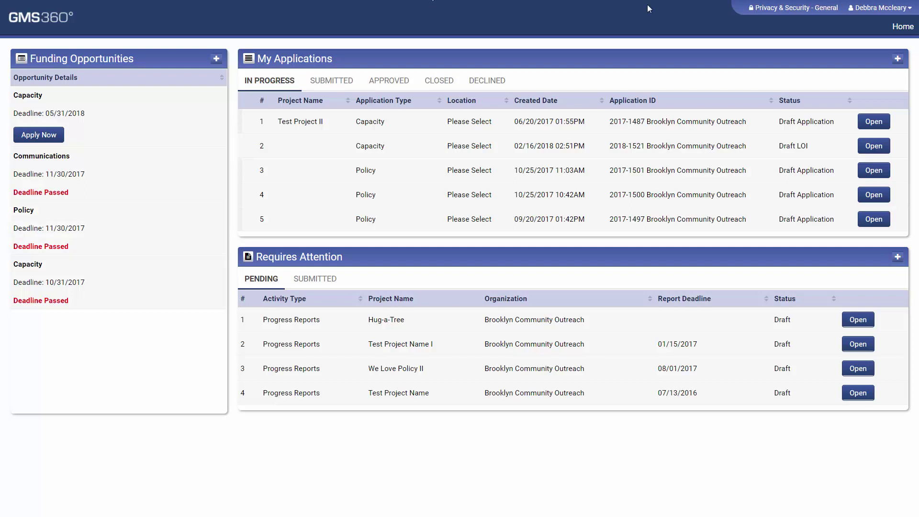
# Open the Test Project II application from row 1 of My Applications
pyautogui.click(883, 123)
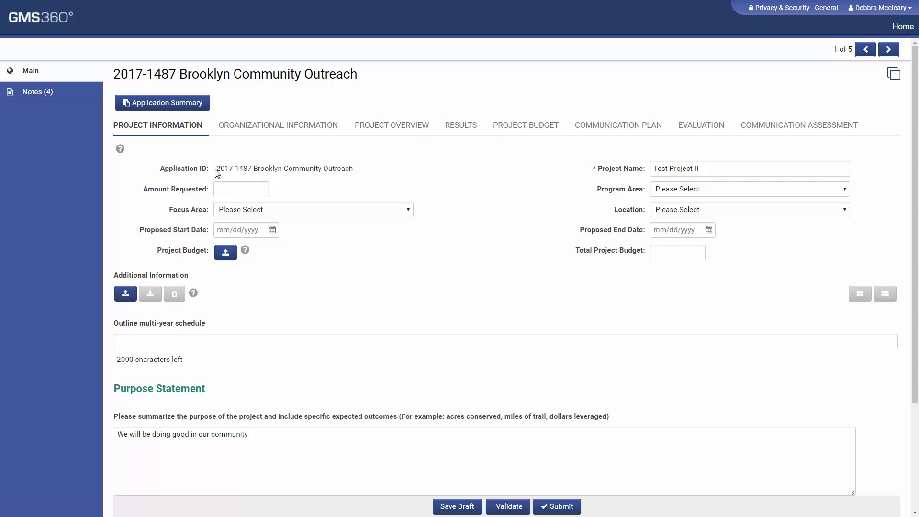
# Highlight the year and the trailing number of the Application ID
pyautogui.moveTo(220, 168); pyautogui.dragTo(253, 169)
pyautogui.doubleClick(229, 168)
pyautogui.doubleClick(244, 168)
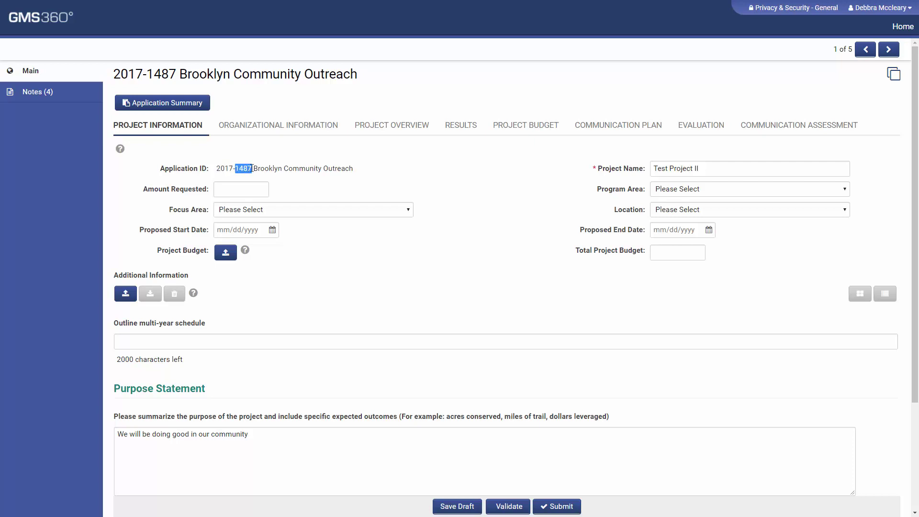
# Enter 564654 as the Amount Requested, leaving Focus Area unchanged
pyautogui.click(256, 193)
pyautogui.write('564654')
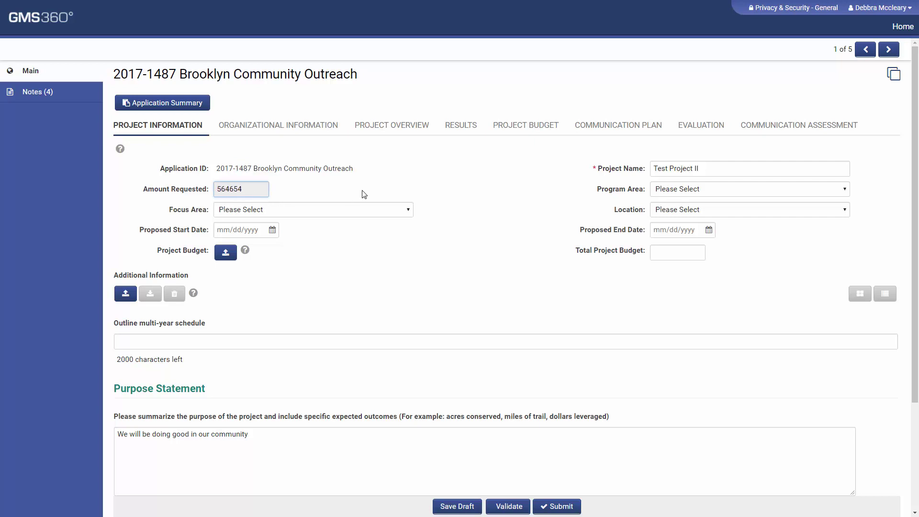
pyautogui.click(363, 194)
pyautogui.click(329, 209)
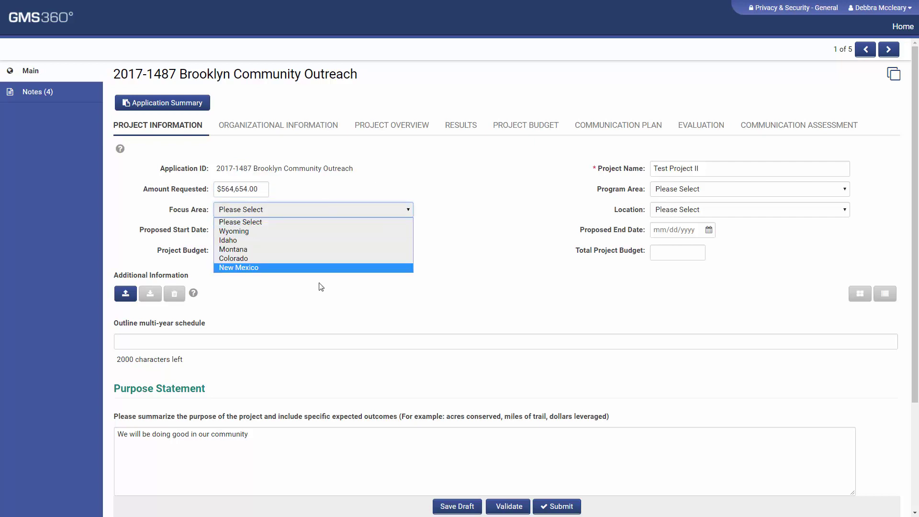
pyautogui.click(555, 191)
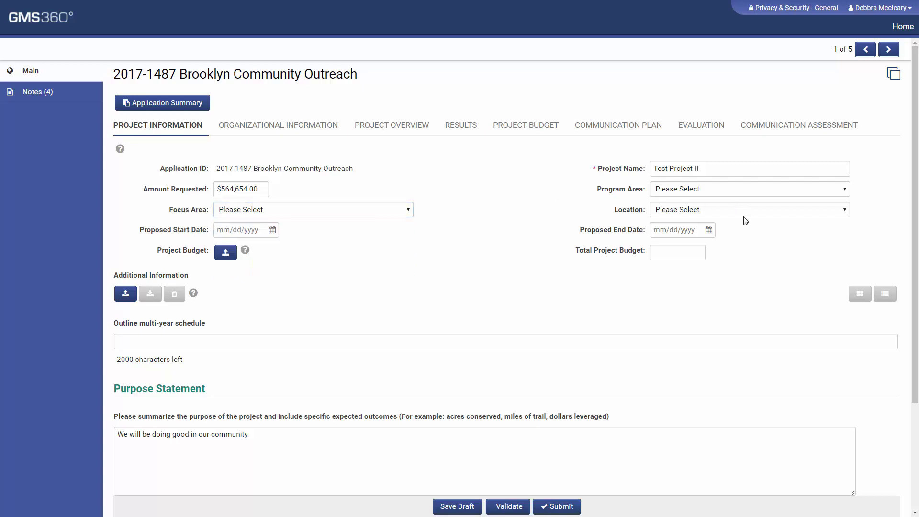
# Set the Proposed End Date to 02/23/2018 and start an Additional Information upload
pyautogui.click(689, 231)
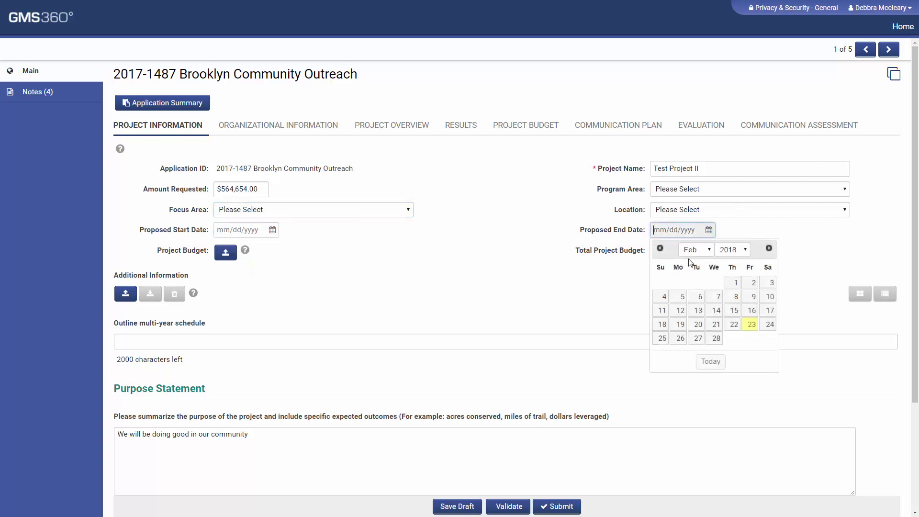
pyautogui.click(752, 325)
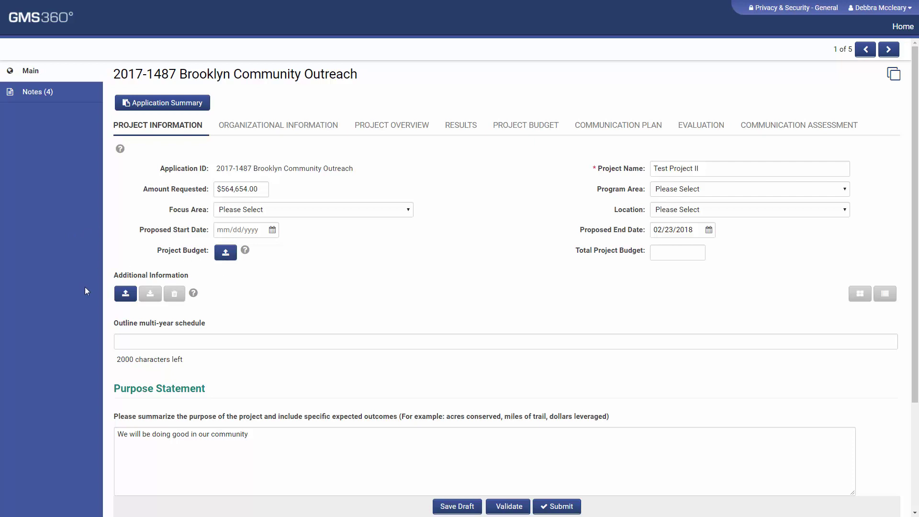
pyautogui.click(124, 295)
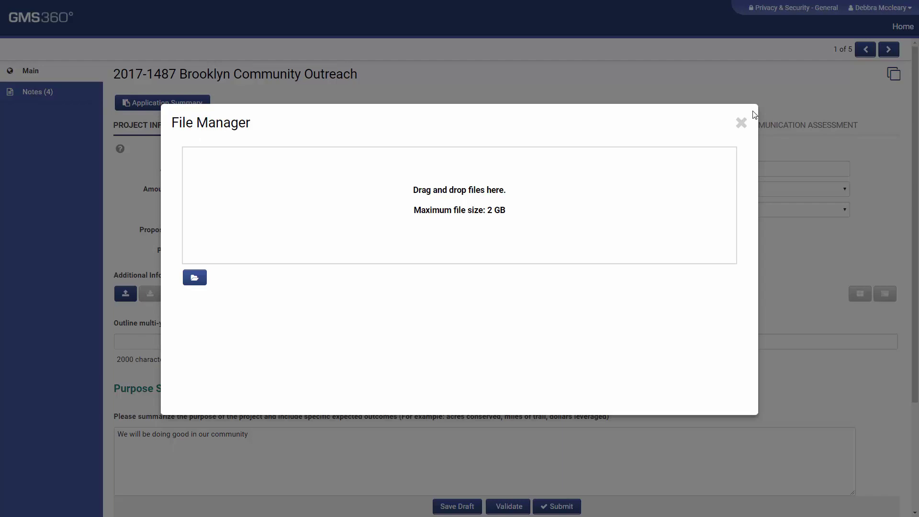
# Close the File Manager and highlight the characters-left and words-left counters
pyautogui.click(741, 123)
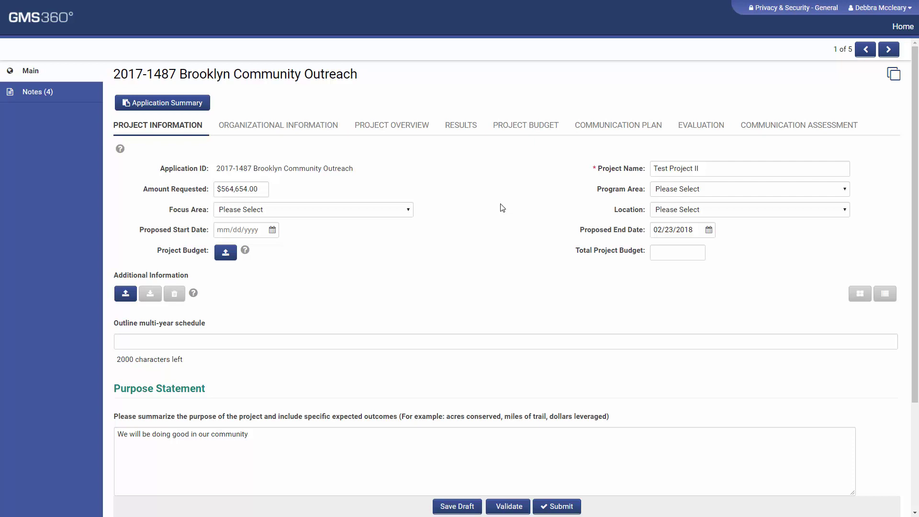
pyautogui.scroll(-2, 200, 268)
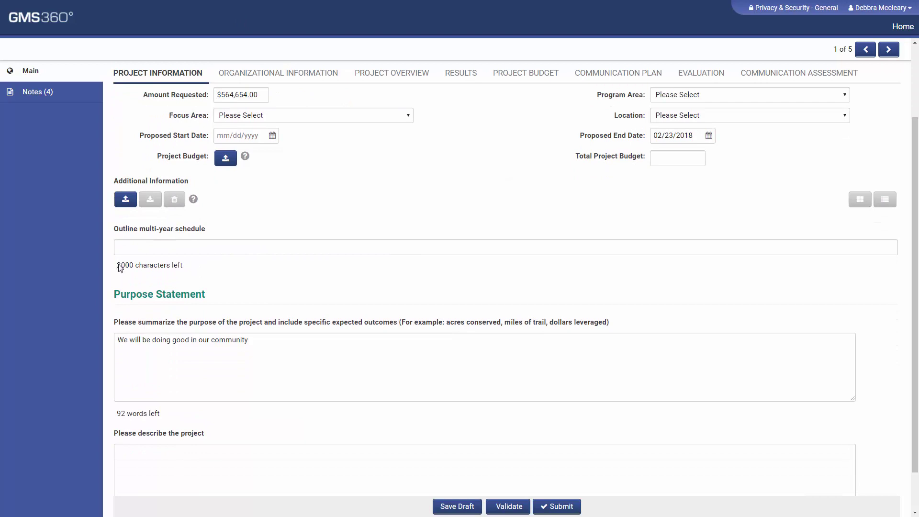
pyautogui.moveTo(119, 267); pyautogui.dragTo(203, 278)
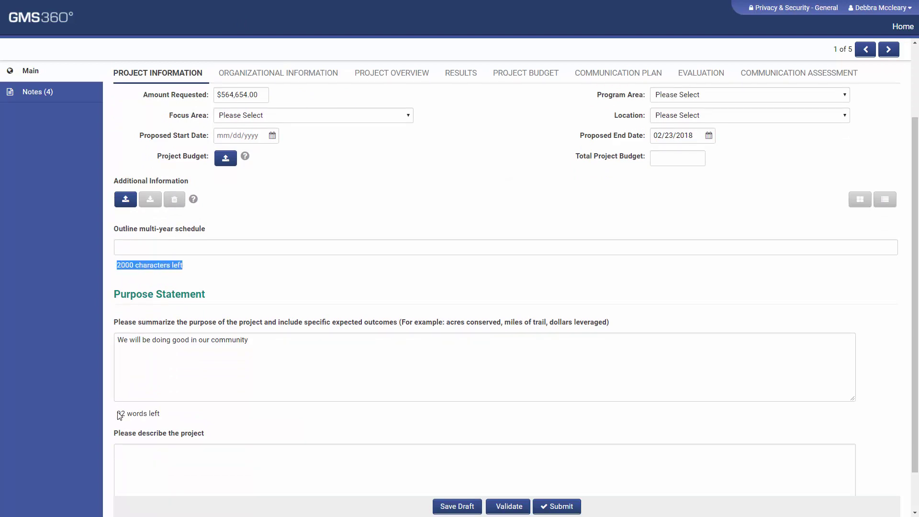
pyautogui.moveTo(118, 413); pyautogui.dragTo(158, 414)
pyautogui.click(183, 421)
pyautogui.scroll(2, 182, 421)
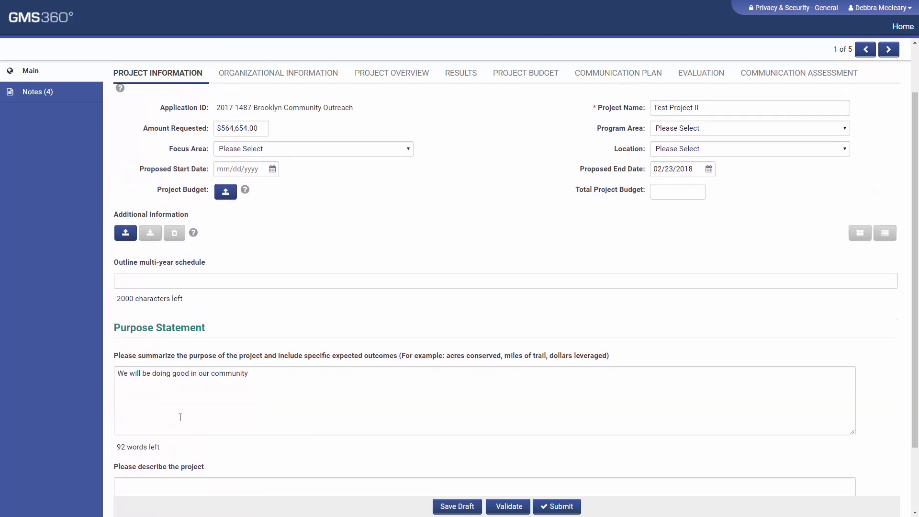
# Highlight the Livability goal under Organizational Information, then open the Revenues vs. Expenses budget
pyautogui.click(321, 136)
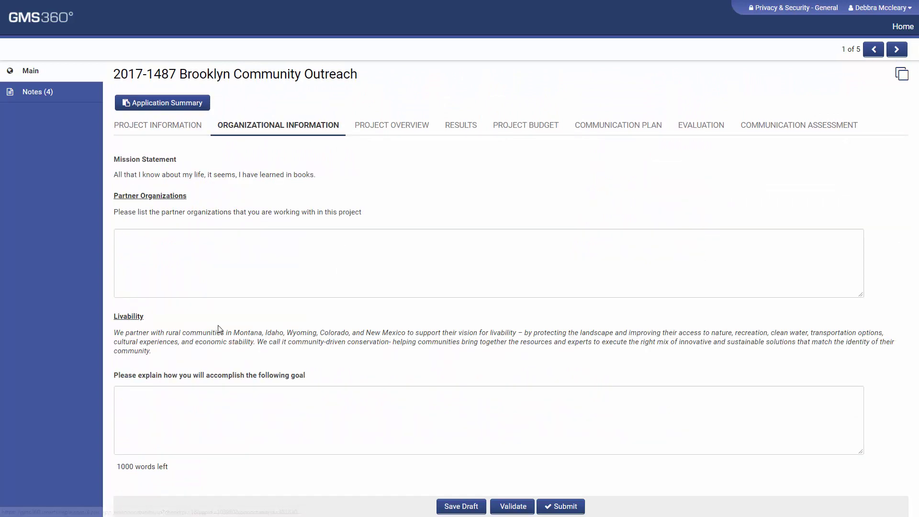
pyautogui.moveTo(115, 316); pyautogui.dragTo(438, 376)
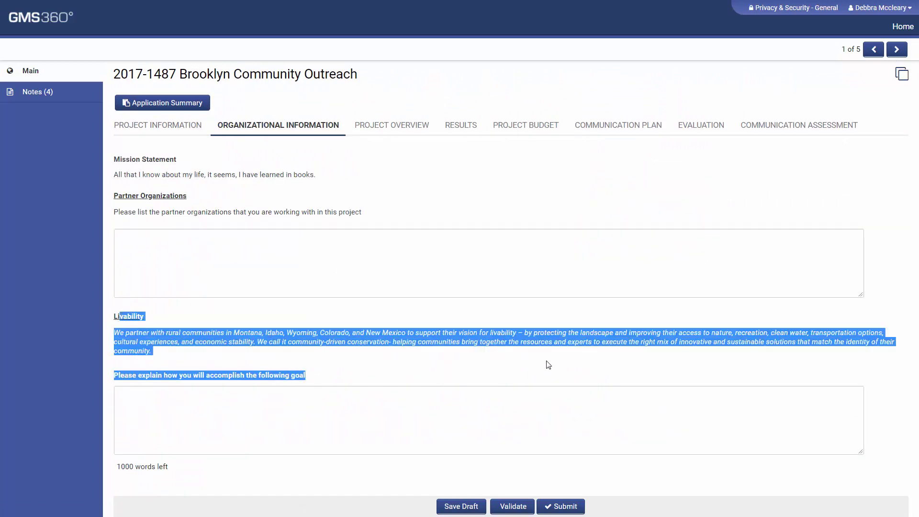
pyautogui.click(546, 365)
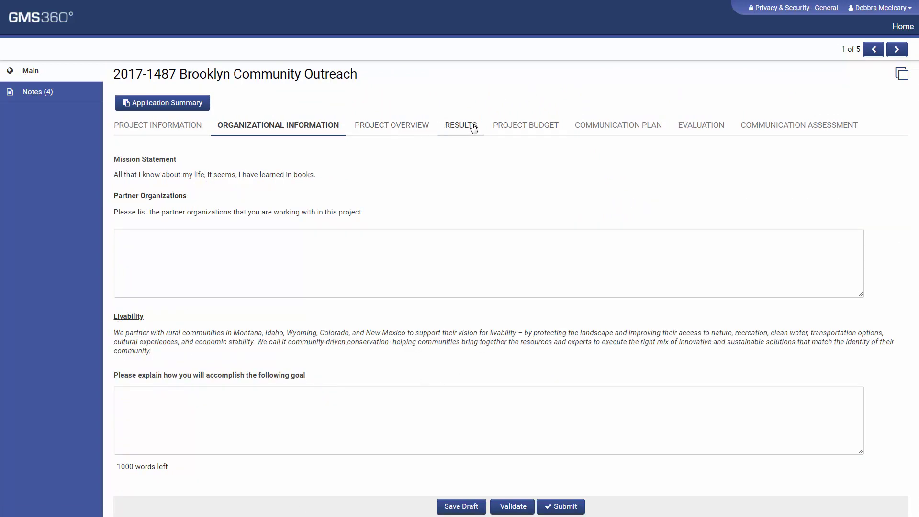
pyautogui.click(550, 134)
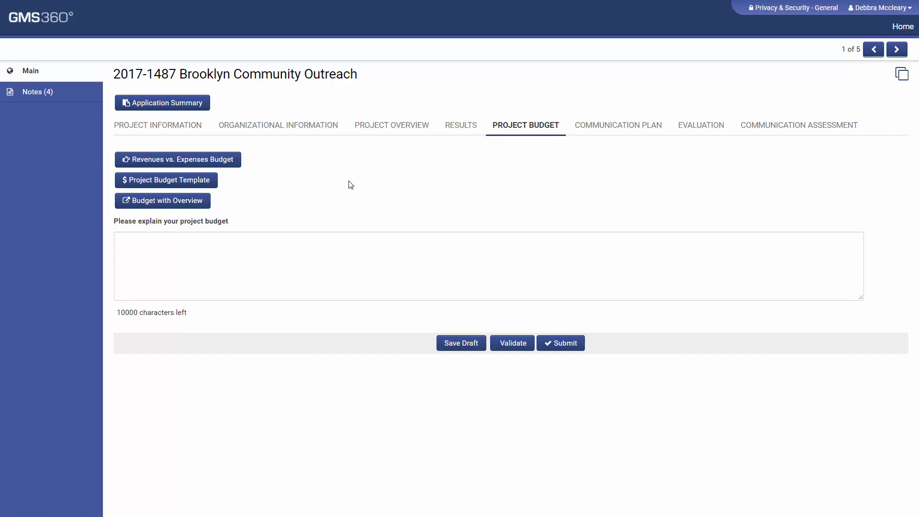
pyautogui.click(170, 161)
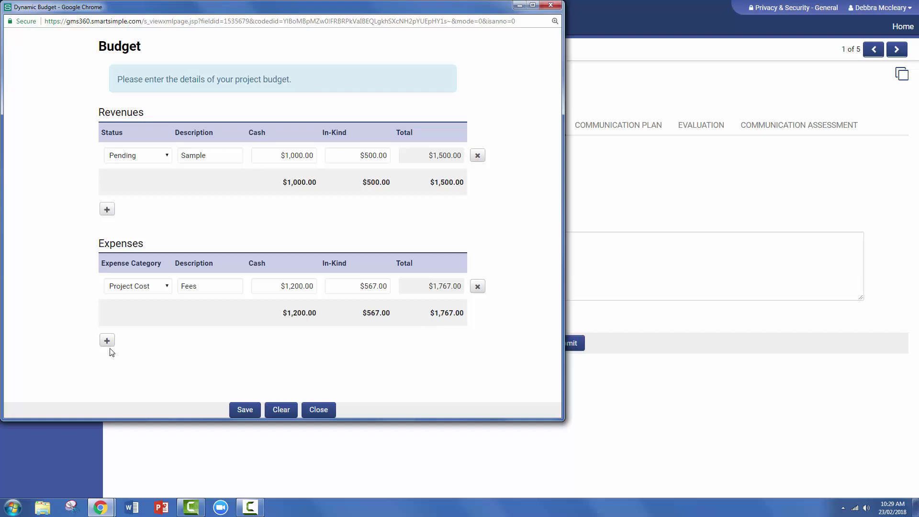
# Add a revenue line with Status Secured and an expense line with Category Project Admin
pyautogui.click(107, 341)
pyautogui.click(106, 209)
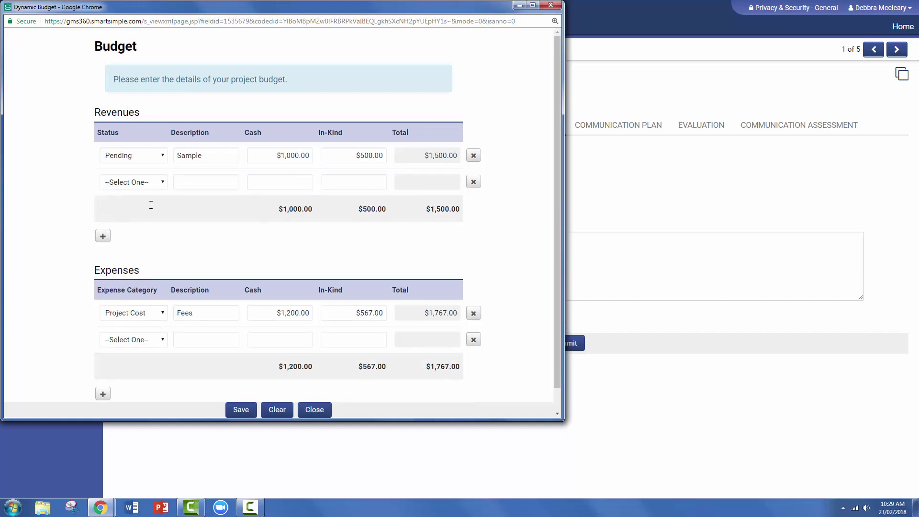
pyautogui.click(155, 184)
pyautogui.click(137, 212)
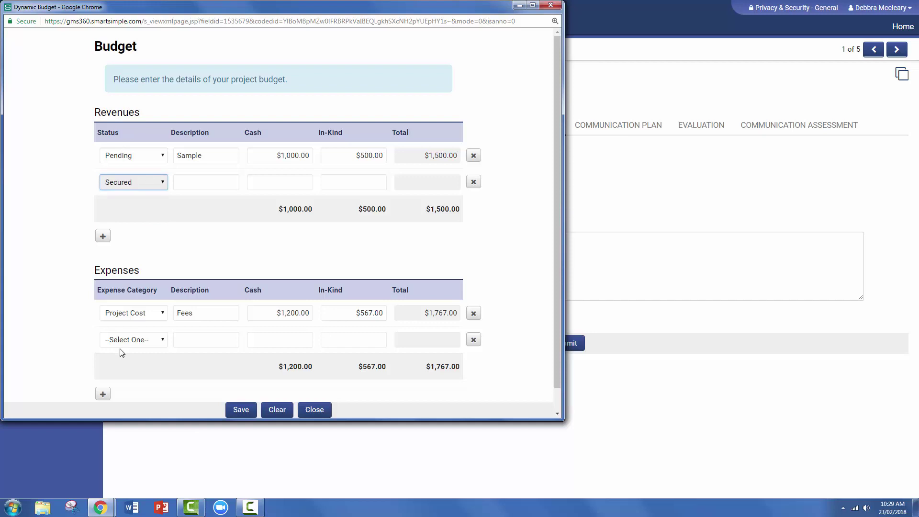
pyautogui.click(132, 340)
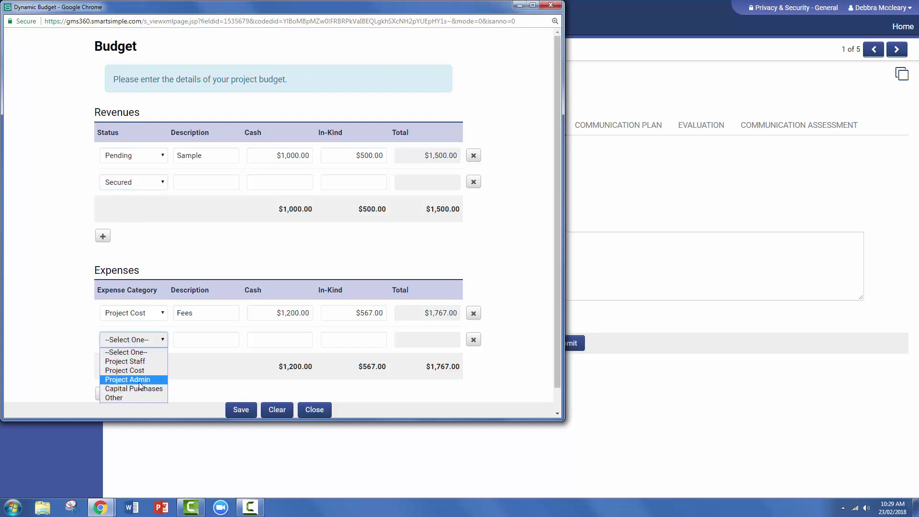
pyautogui.click(128, 380)
# Enter revenue $5,000 cash and $3,000 in-kind, expense $3,000 cash and $3,000 in-kind, then close
pyautogui.click(212, 182)
pyautogui.click(302, 182)
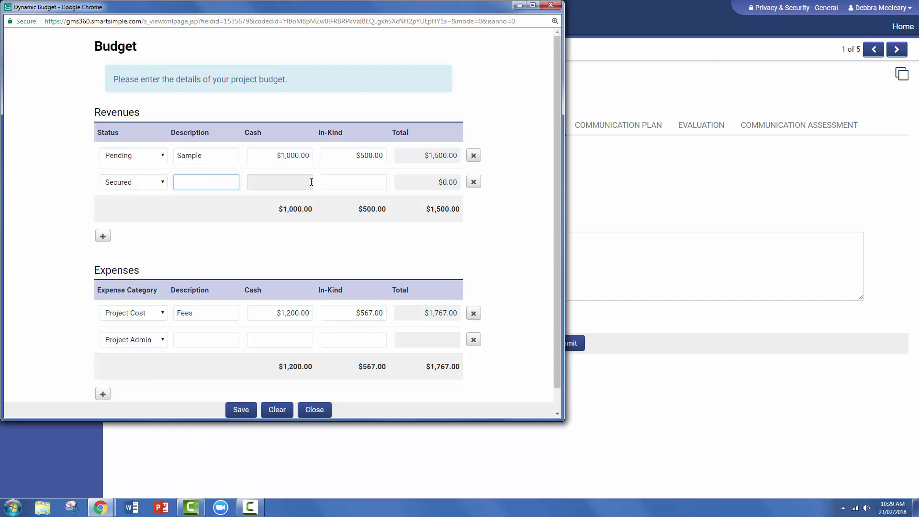
pyautogui.write('5,000')
pyautogui.press('Tab')
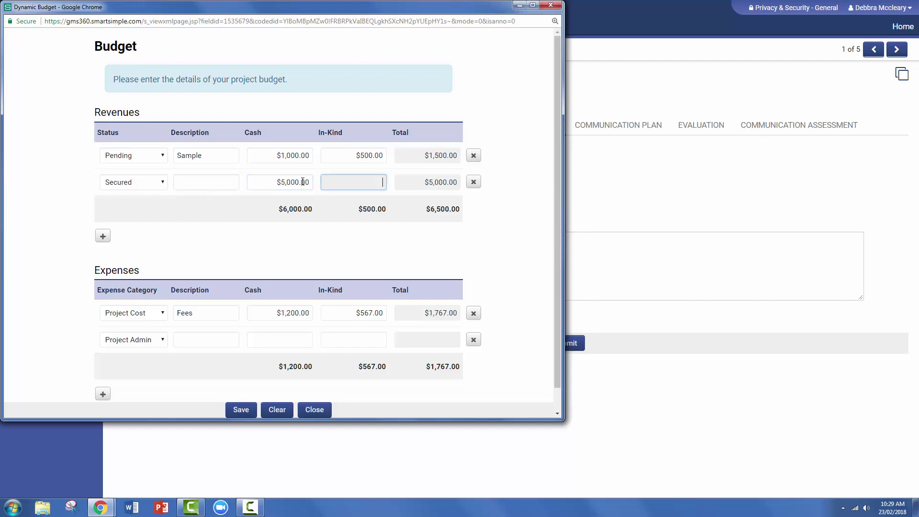
pyautogui.write('3000')
pyautogui.click(274, 339)
pyautogui.write('30')
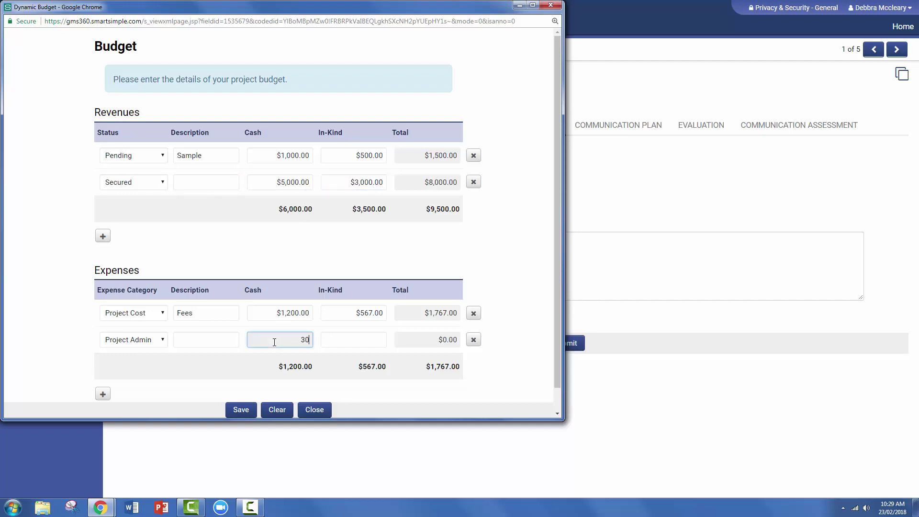
pyautogui.write('00')
pyautogui.press('Tab')
pyautogui.write('3000')
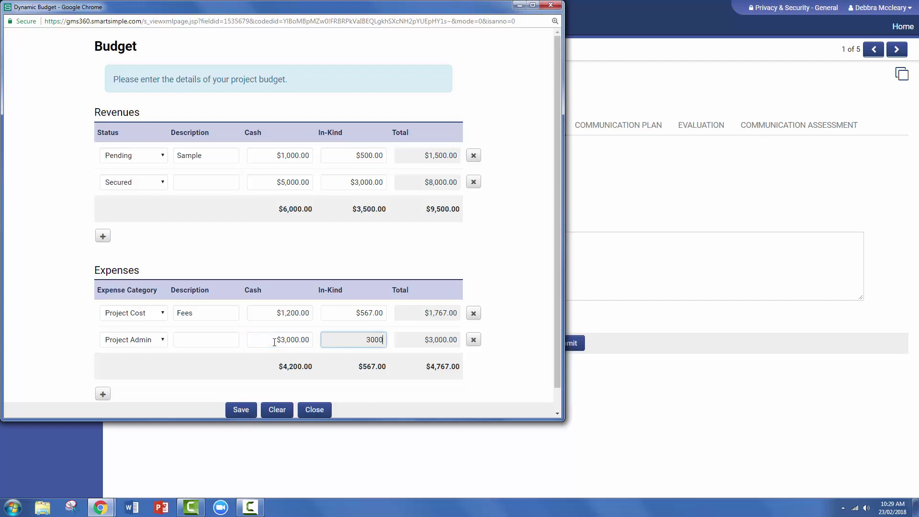
pyautogui.click(81, 39)
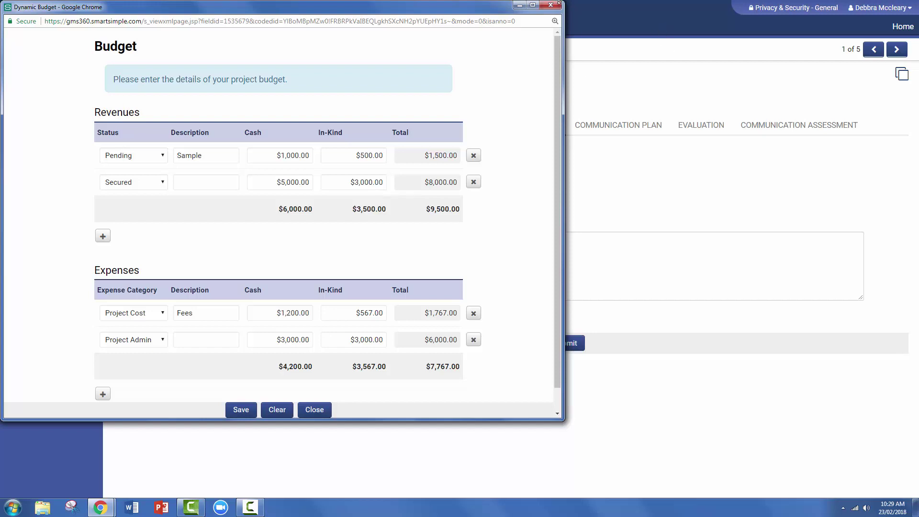
pyautogui.click(558, 4)
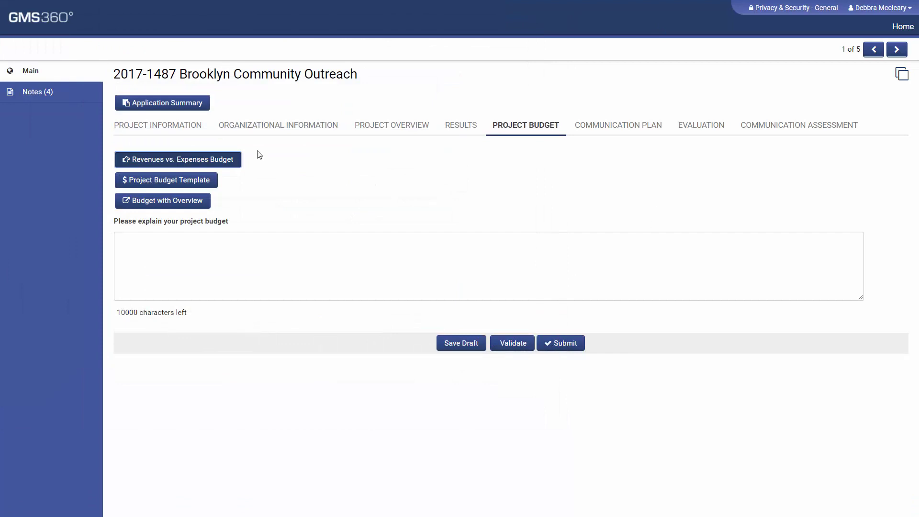
# Scroll through the maximised Project Budget Template, close it, then go to Communication Assessment
pyautogui.click(128, 180)
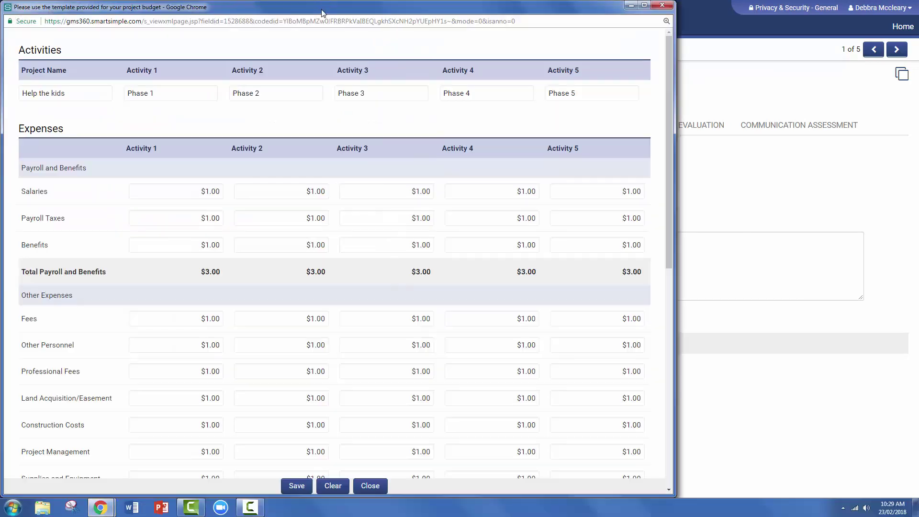
pyautogui.doubleClick(323, 13)
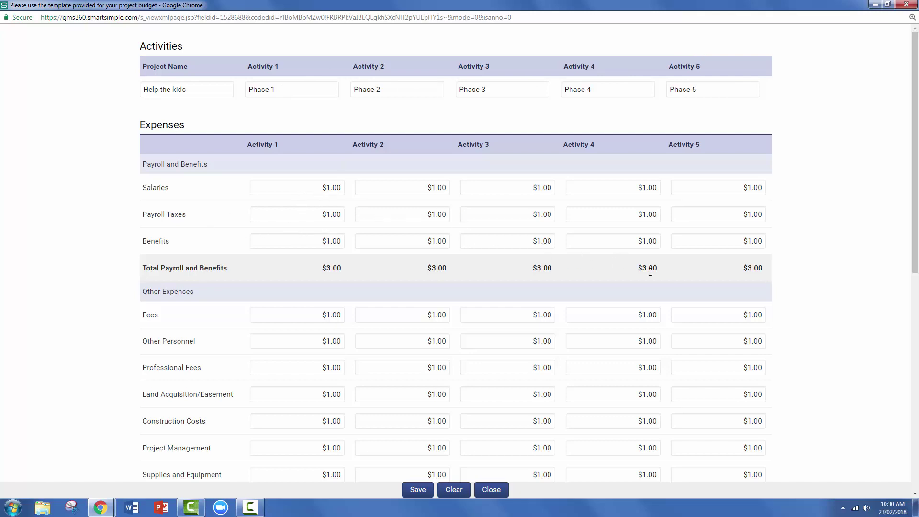
pyautogui.scroll(-8, 680, 295)
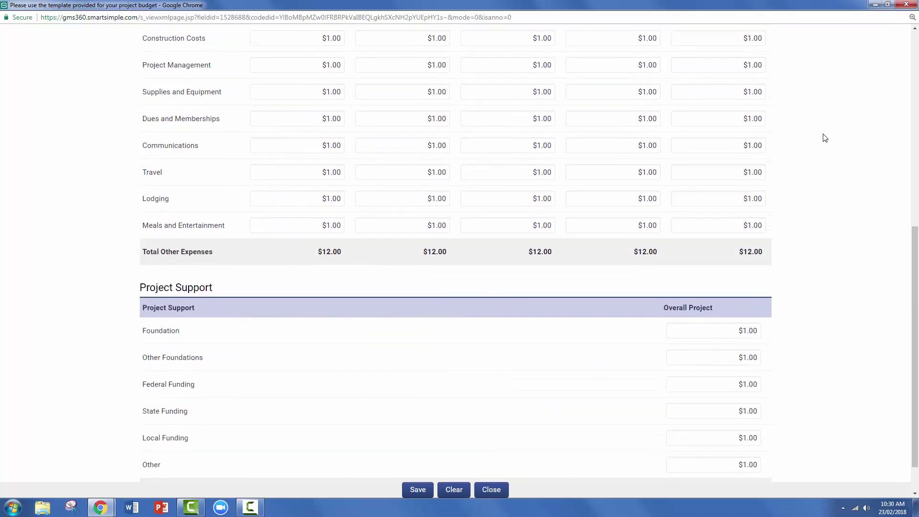
pyautogui.click(902, 6)
pyautogui.click(764, 124)
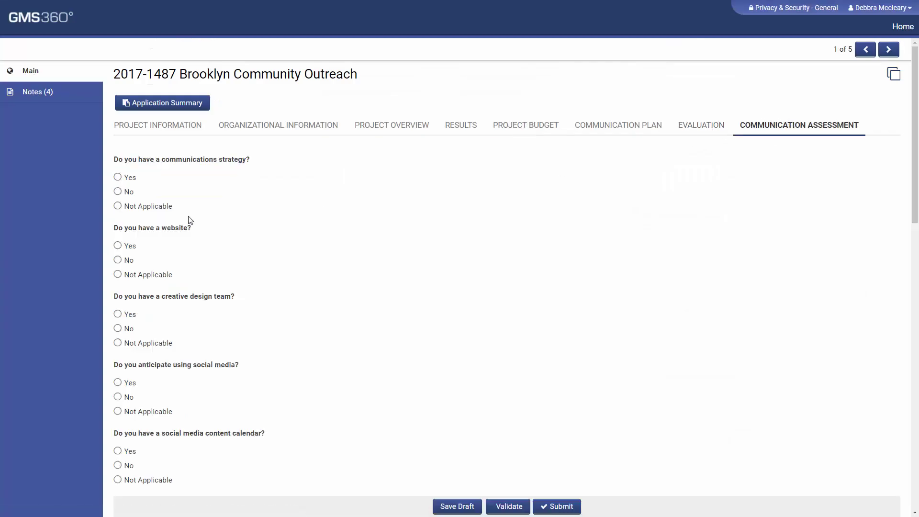
# Answer the communications strategy question Not Applicable, after trying Yes and No
pyautogui.moveTo(120, 159); pyautogui.dragTo(264, 166)
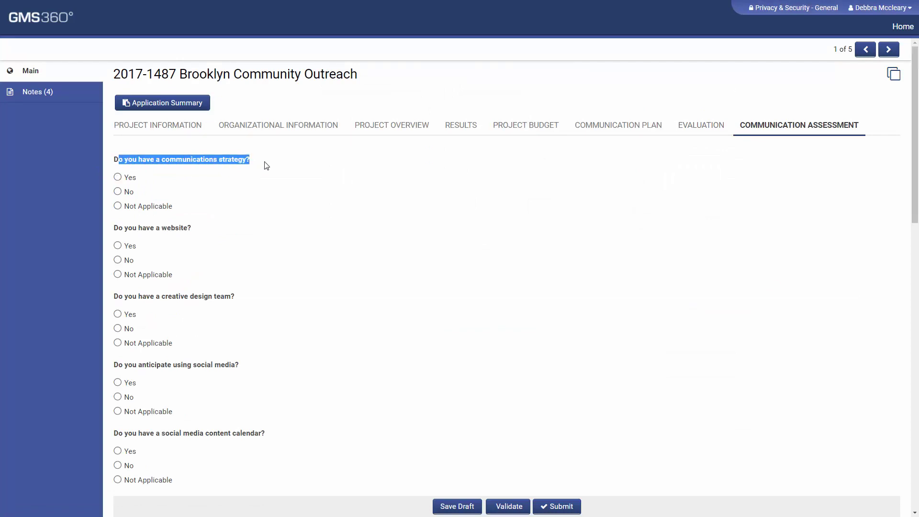
pyautogui.click(264, 166)
pyautogui.click(117, 177)
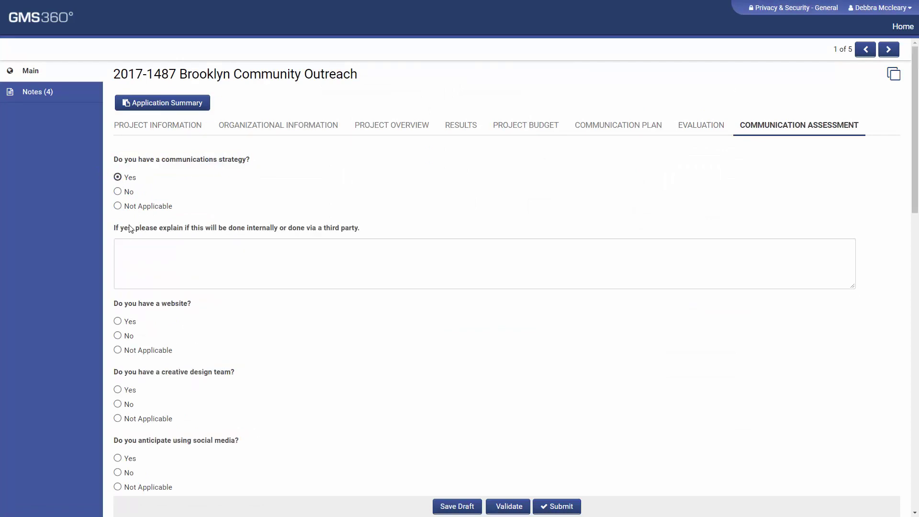
pyautogui.click(124, 193)
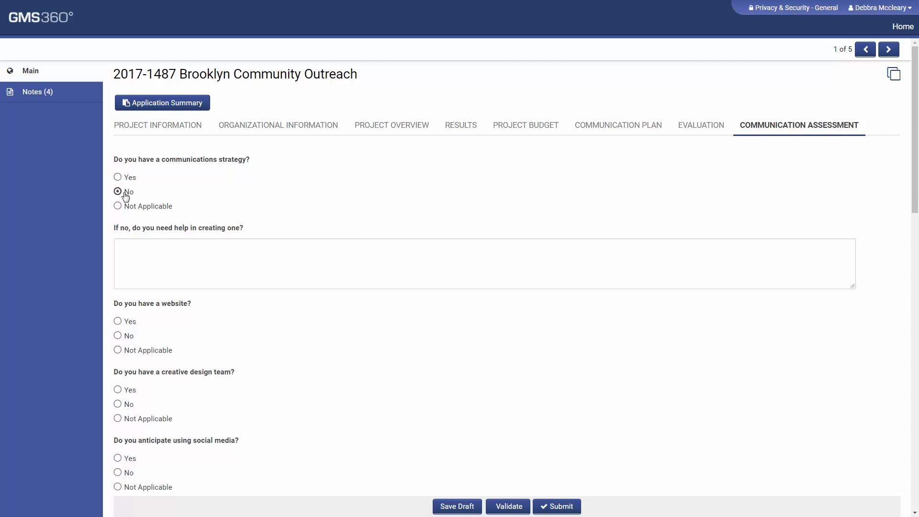
pyautogui.click(117, 206)
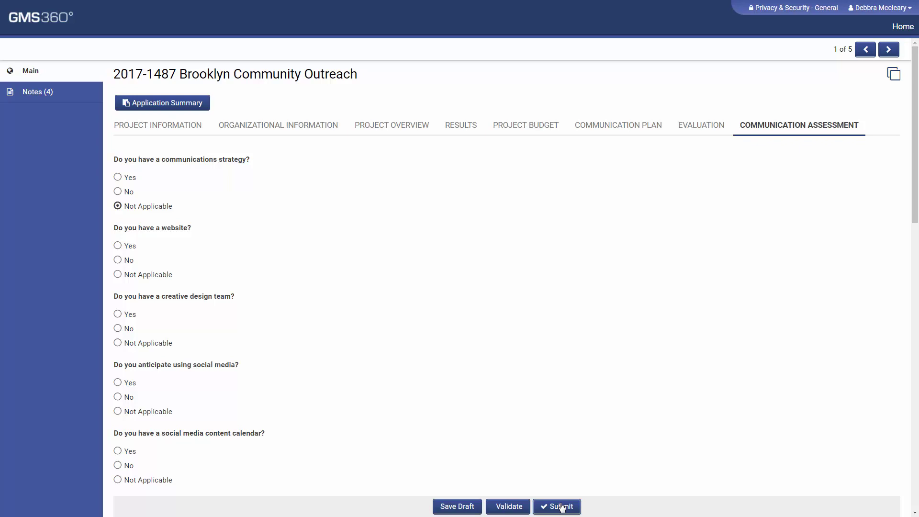
# Return to the applicant home page and log out of the account
pyautogui.click(901, 32)
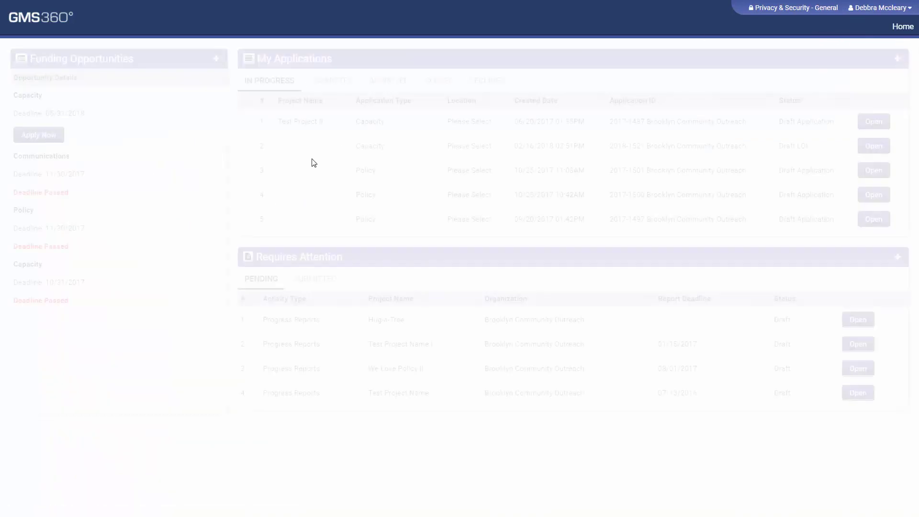
pyautogui.click(898, 9)
pyautogui.click(857, 57)
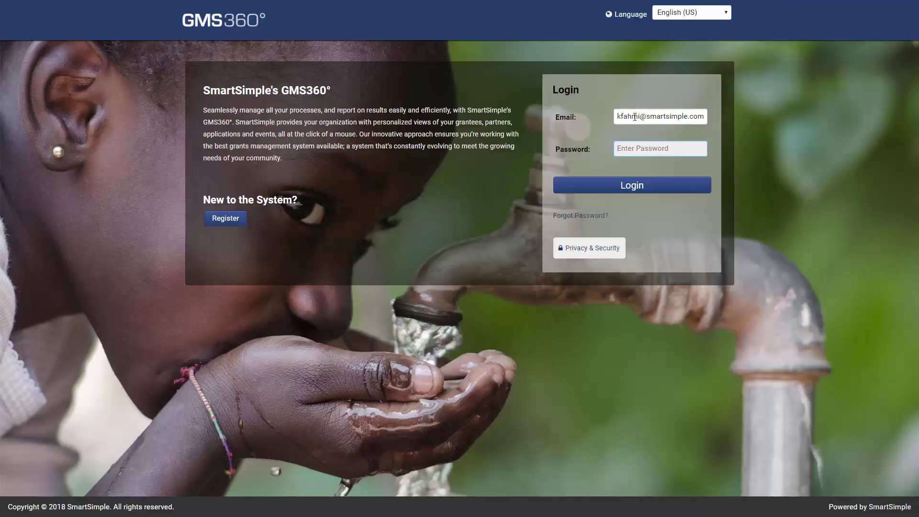
# Log in with the staff account password to load the Submission Manager grants list
pyautogui.write('•••••••••')
pyautogui.press('Return')
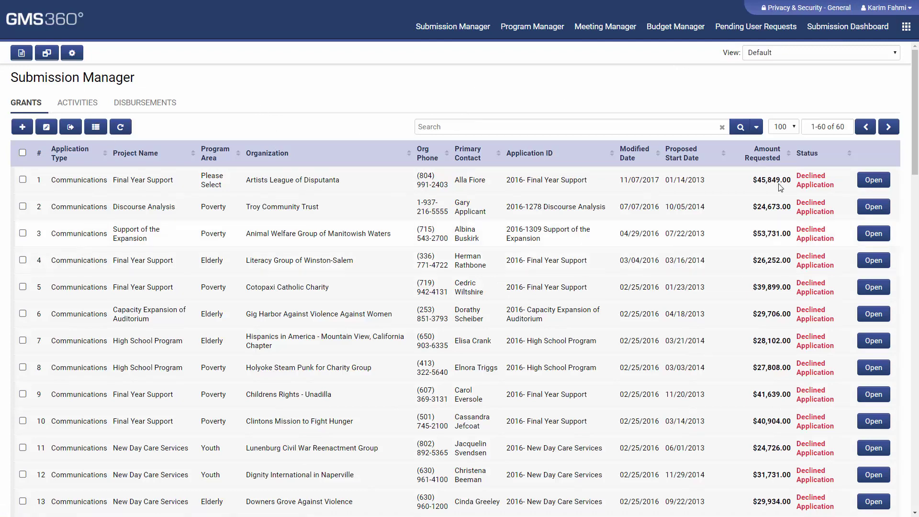
# Filter the grants list to Submitted Application status and run the search
pyautogui.click(527, 126)
pyautogui.click(698, 158)
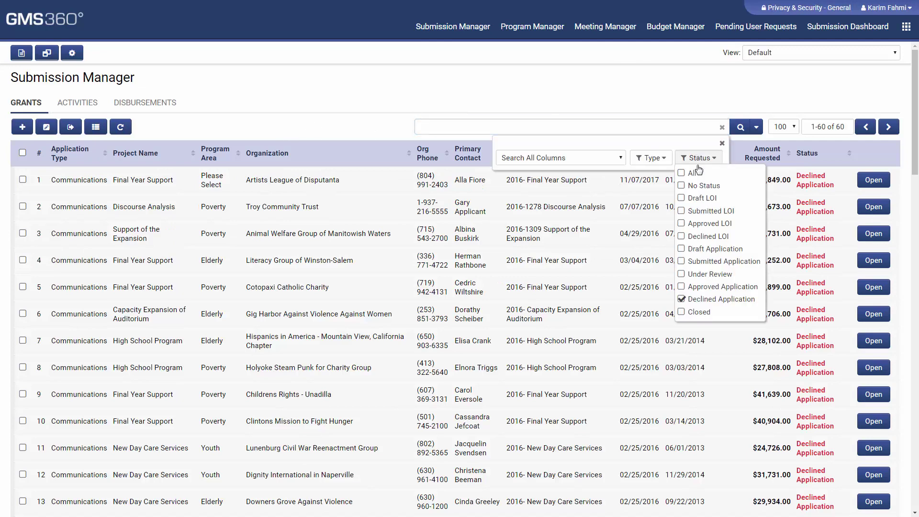
pyautogui.click(681, 261)
pyautogui.click(739, 124)
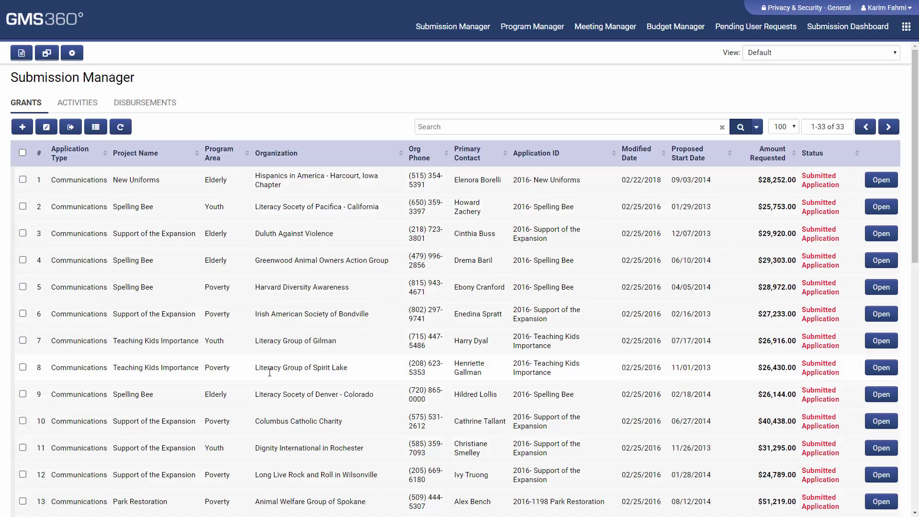
# Search all application types for 'International' and export the seven matching grants
pyautogui.doubleClick(302, 449)
pyautogui.hotkey('ctrl', 'c')
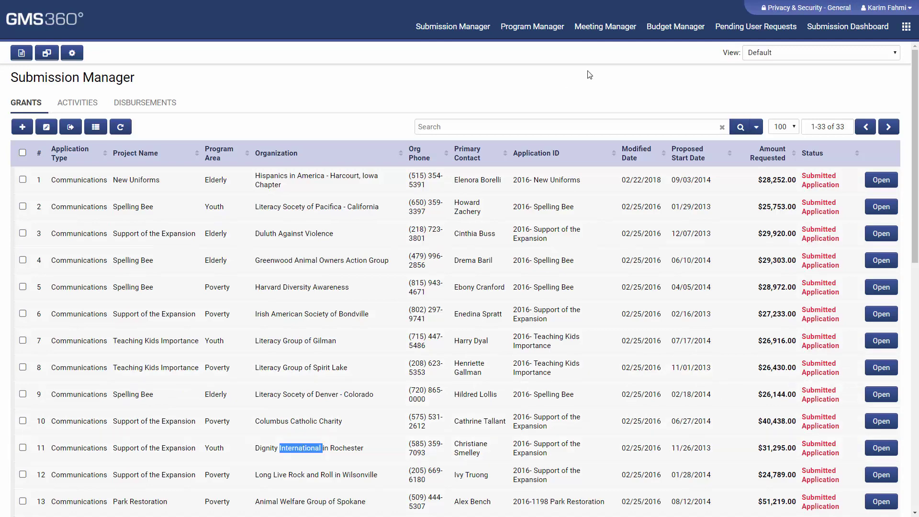
pyautogui.click(494, 129)
pyautogui.click(698, 157)
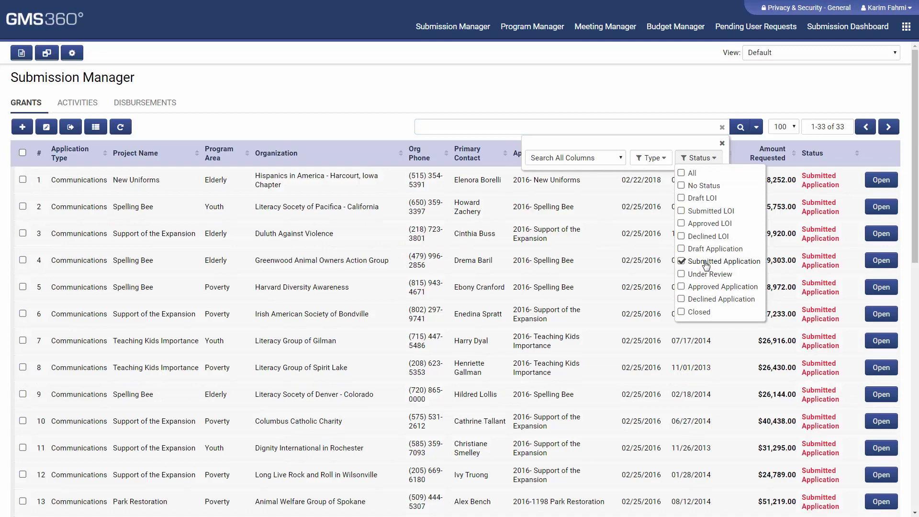
pyautogui.click(650, 157)
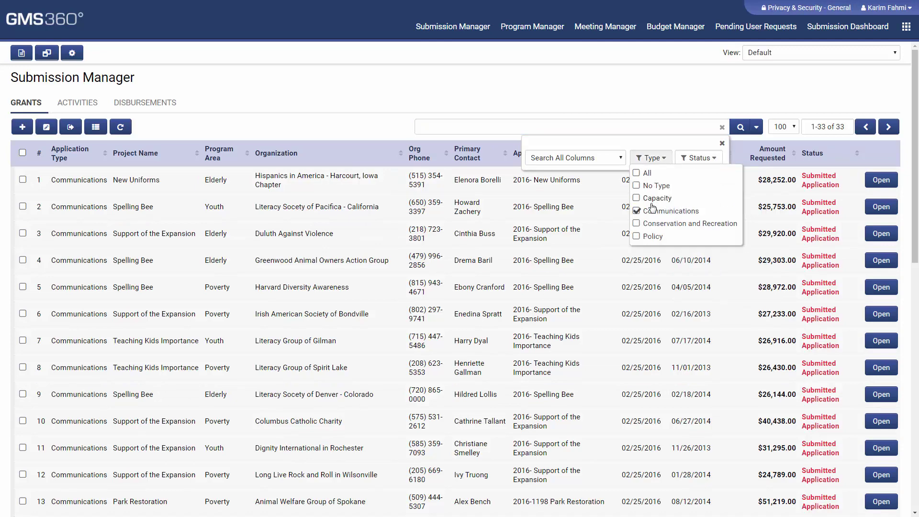
pyautogui.click(638, 174)
pyautogui.click(647, 124)
pyautogui.hotkey('ctrl', 'v')
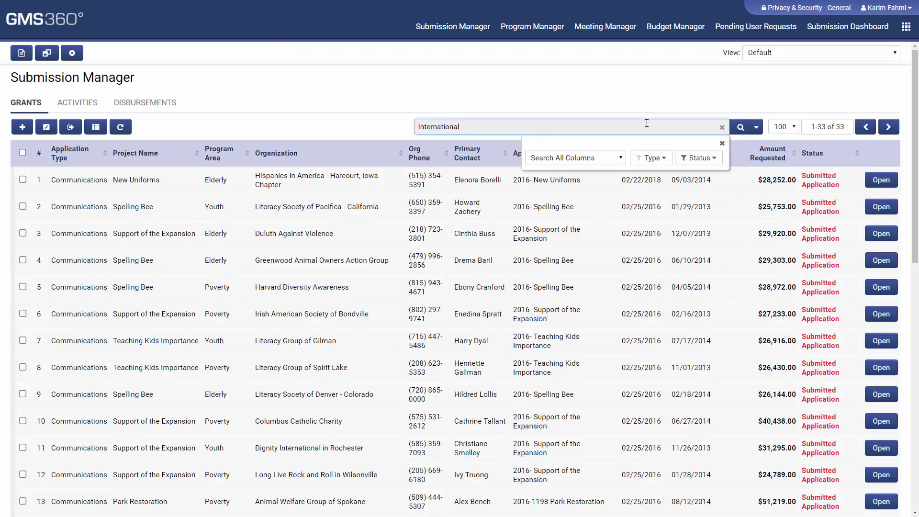
pyautogui.press('Return')
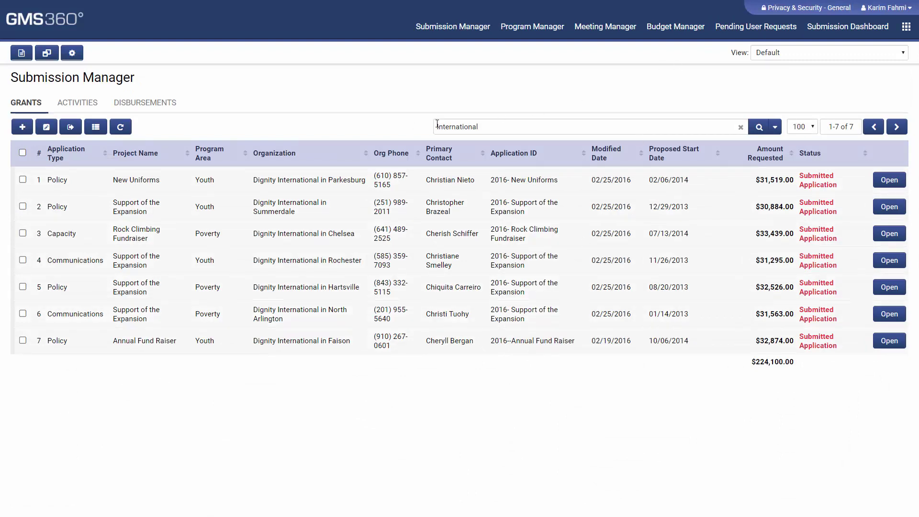
pyautogui.click(67, 135)
# Download the export, open Book.xls in Excel, and auto-fit all columns
pyautogui.click(470, 38)
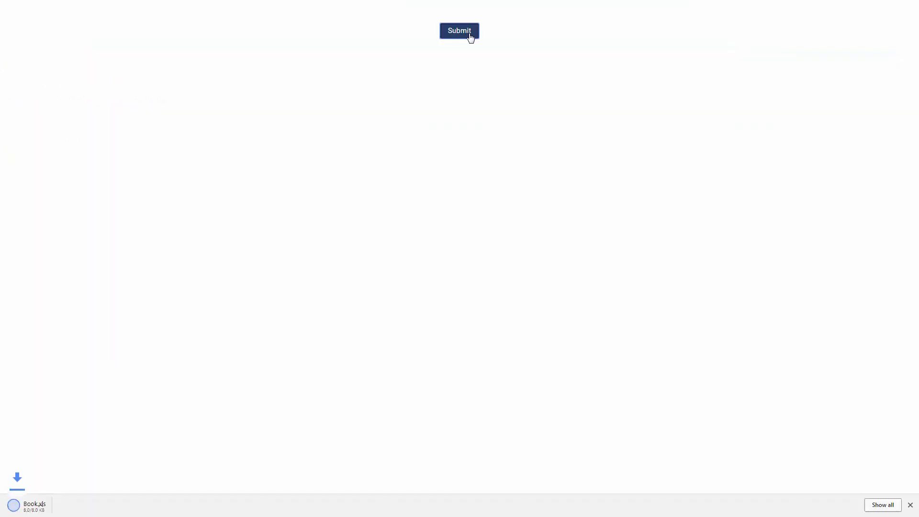
pyautogui.click(57, 513)
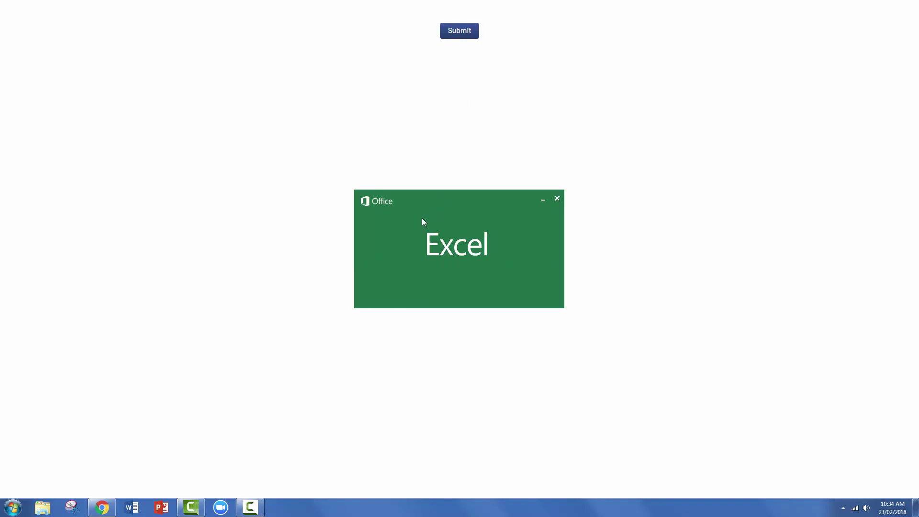
pyautogui.click(9, 93)
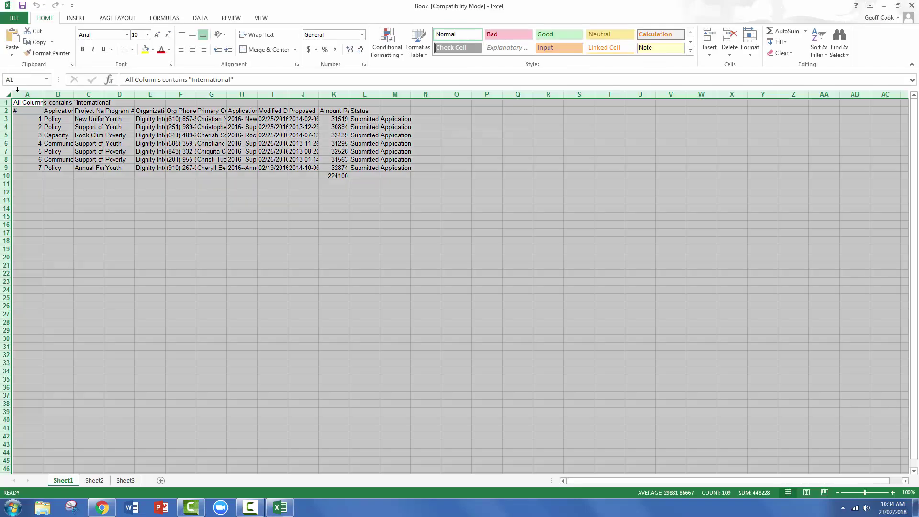
pyautogui.doubleClick(43, 95)
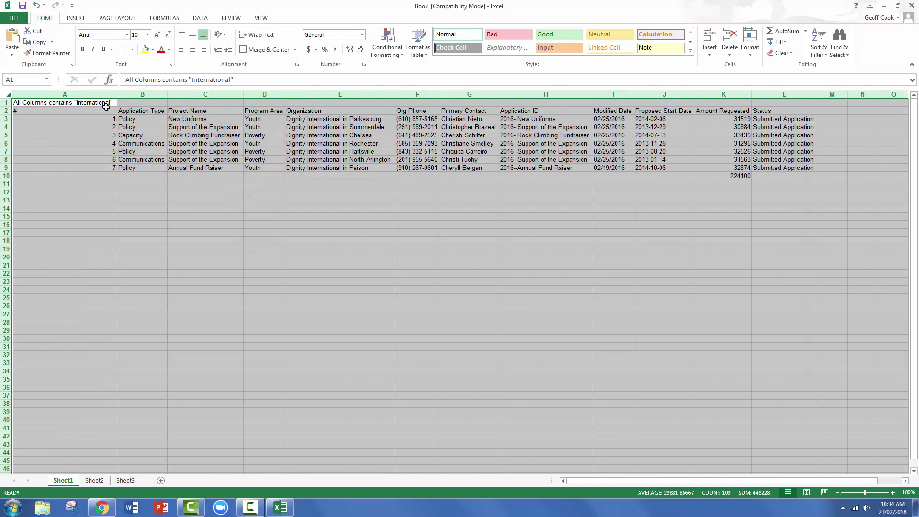
pyautogui.click(106, 105)
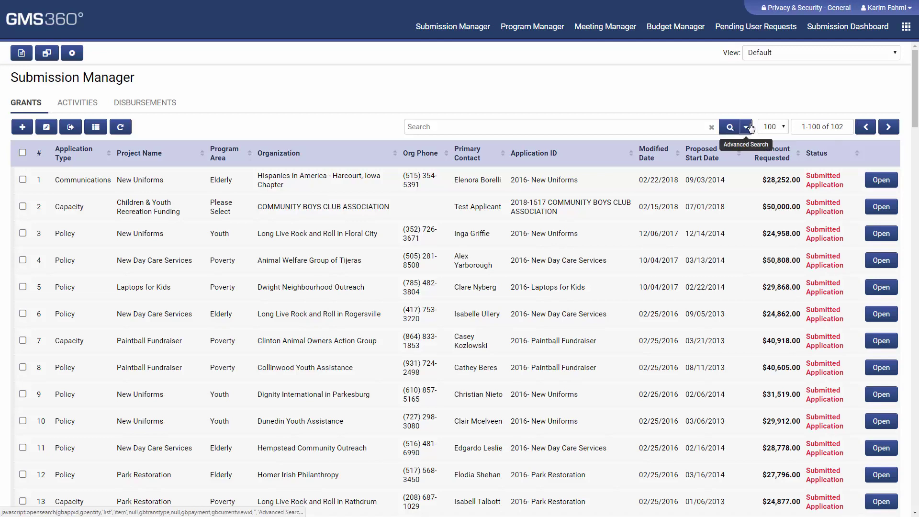
pyautogui.click(746, 126)
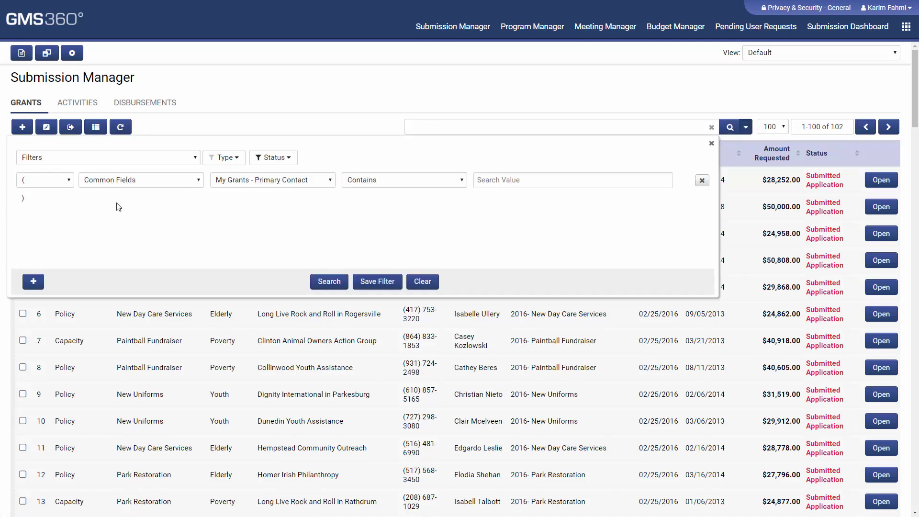
pyautogui.click(33, 282)
pyautogui.click(33, 281)
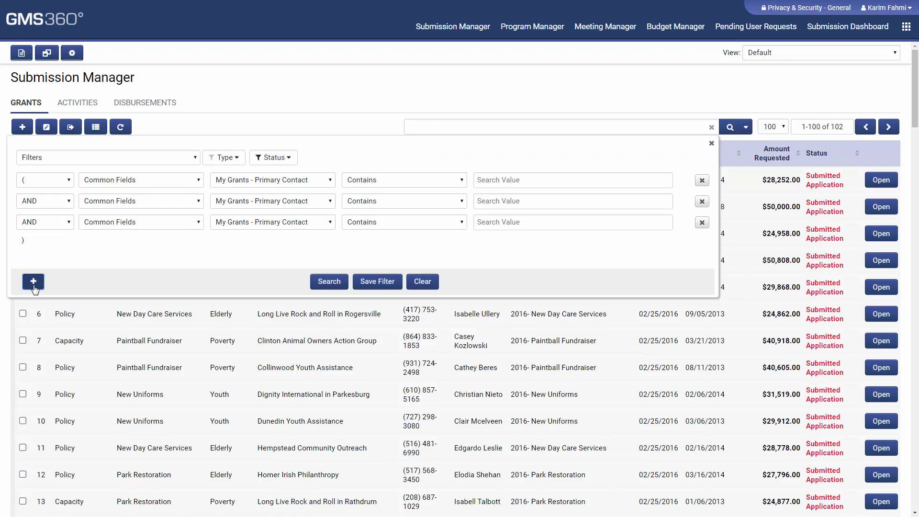
pyautogui.click(280, 182)
pyautogui.scroll(-8, 314, 298)
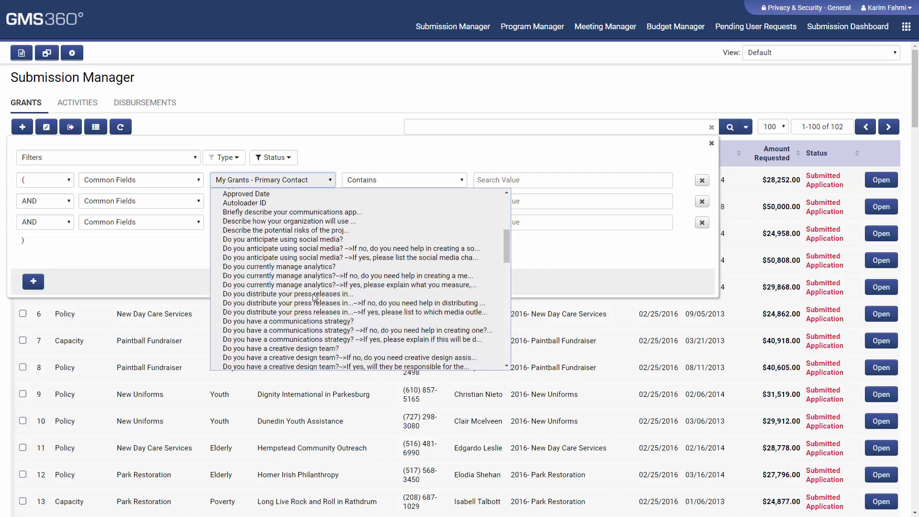
pyautogui.scroll(8, 315, 298)
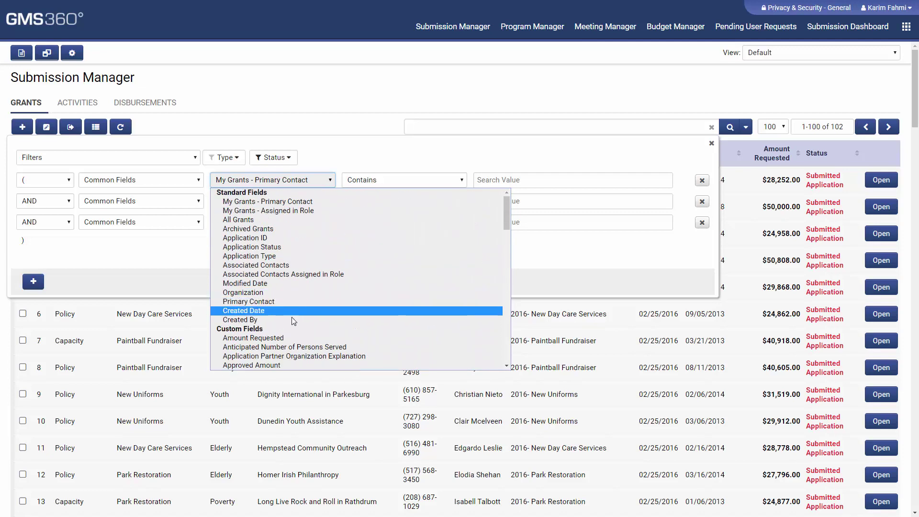
pyautogui.click(289, 312)
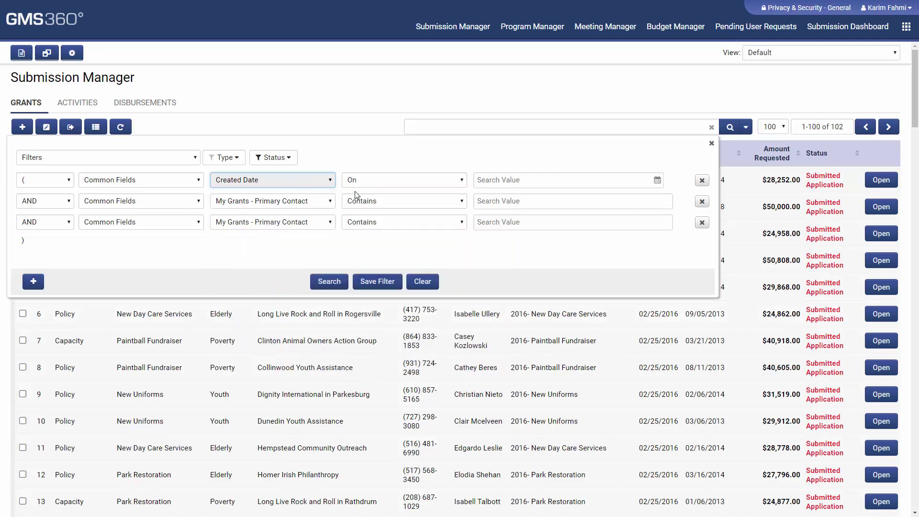
pyautogui.click(379, 180)
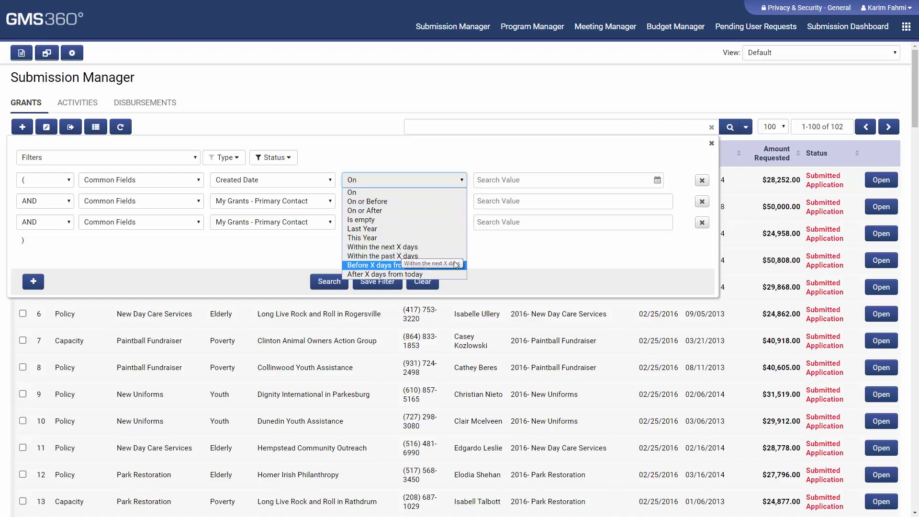
pyautogui.click(558, 180)
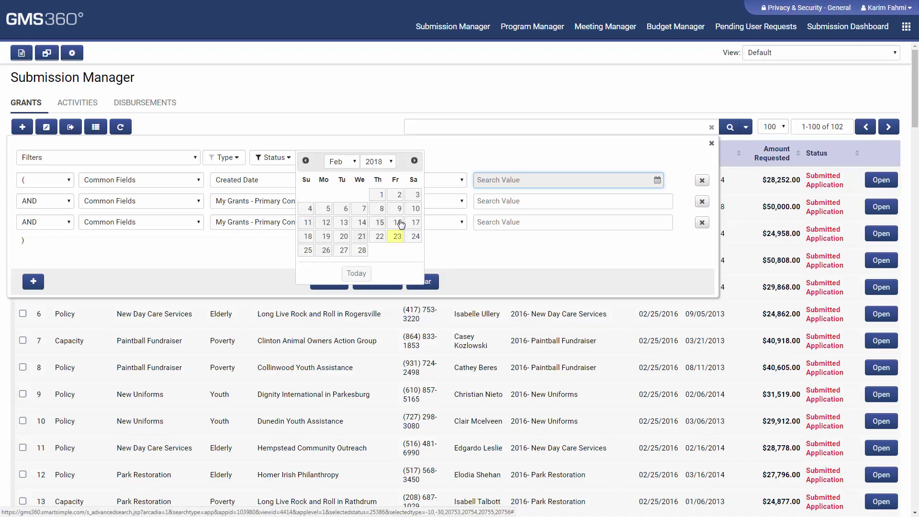
pyautogui.click(380, 223)
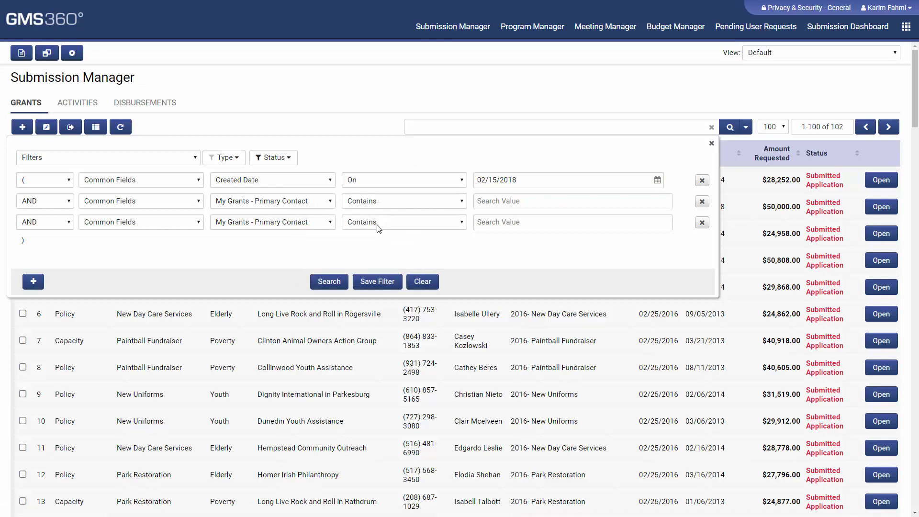
pyautogui.click(316, 203)
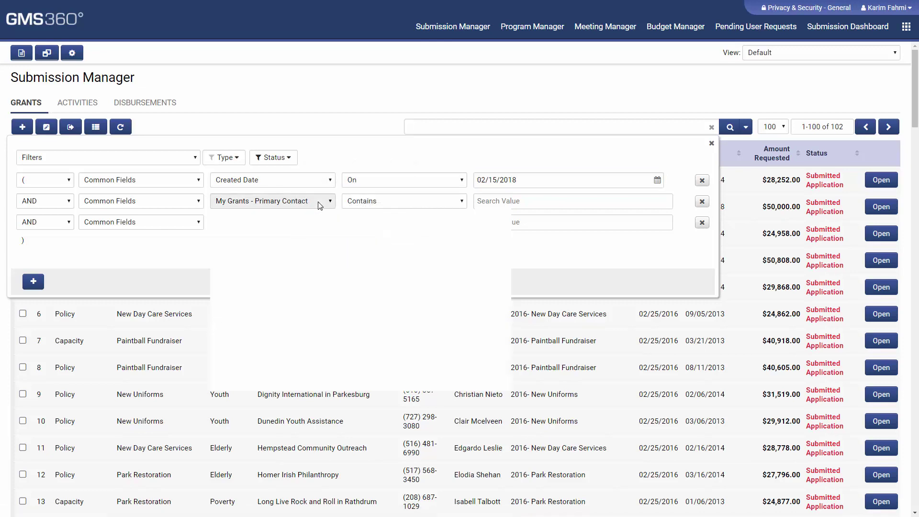
pyautogui.click(314, 359)
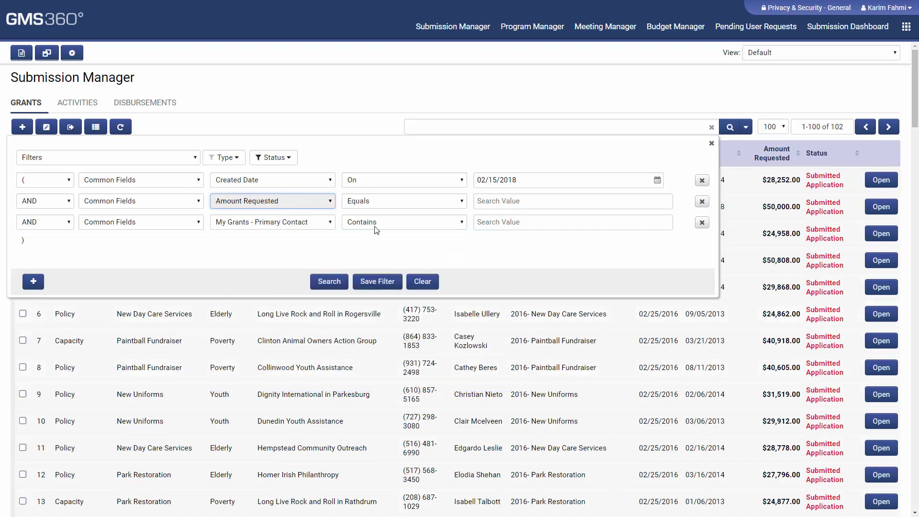
pyautogui.click(401, 202)
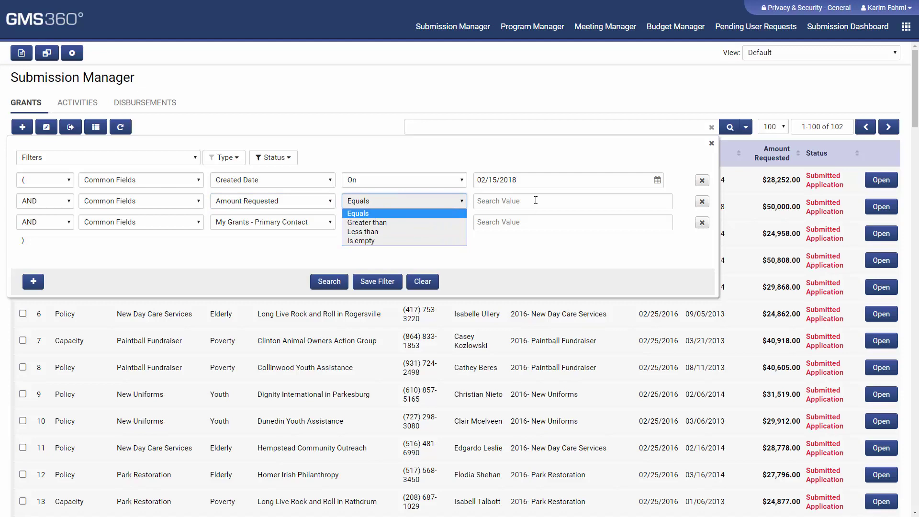
pyautogui.click(272, 222)
pyautogui.scroll(-5, 280, 383)
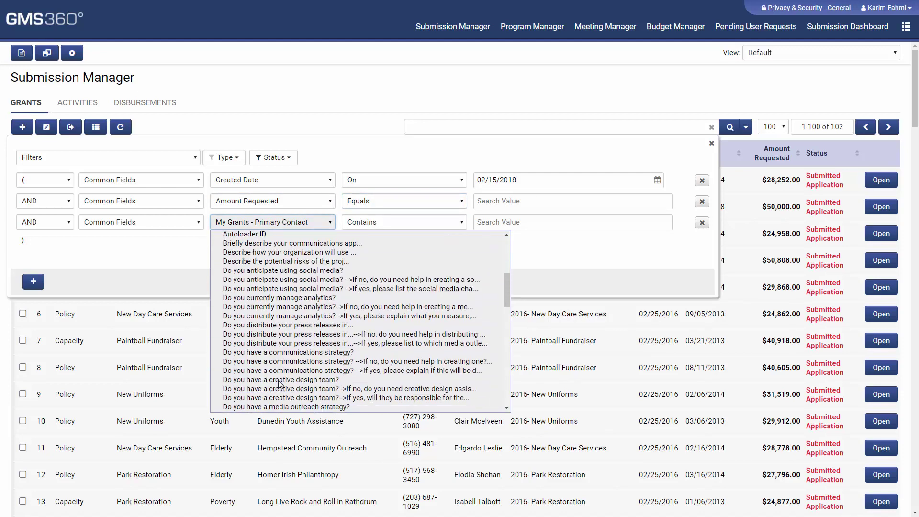
pyautogui.scroll(-5, 280, 385)
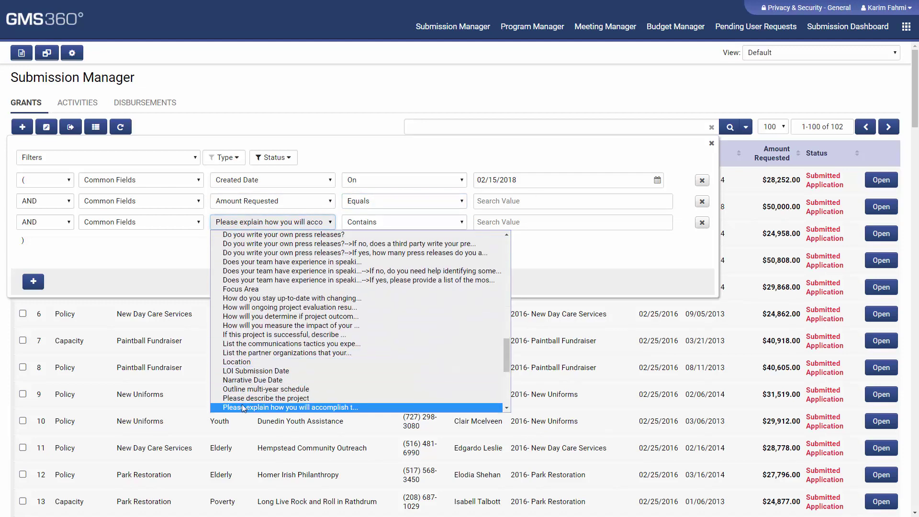
pyautogui.scroll(-6, 244, 409)
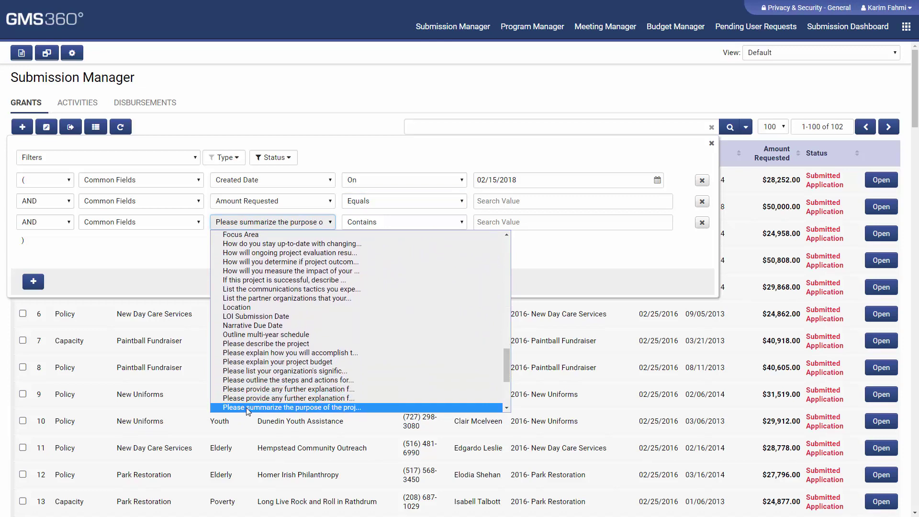
pyautogui.scroll(-1, 248, 411)
pyautogui.click(249, 408)
pyautogui.click(521, 221)
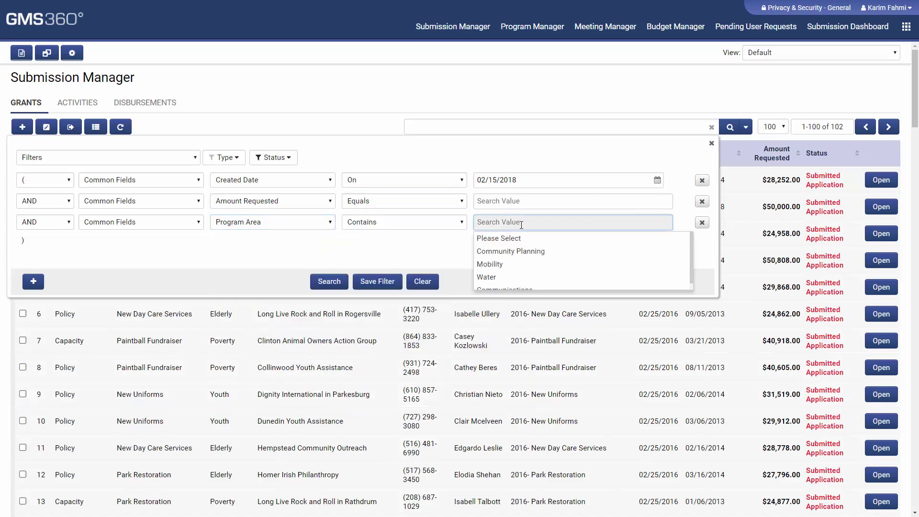
pyautogui.scroll(-1, 536, 270)
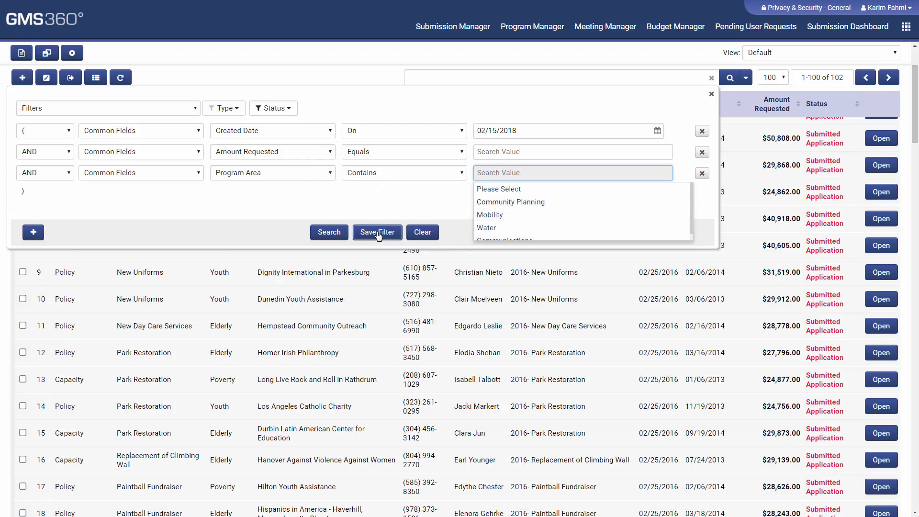
pyautogui.click(489, 214)
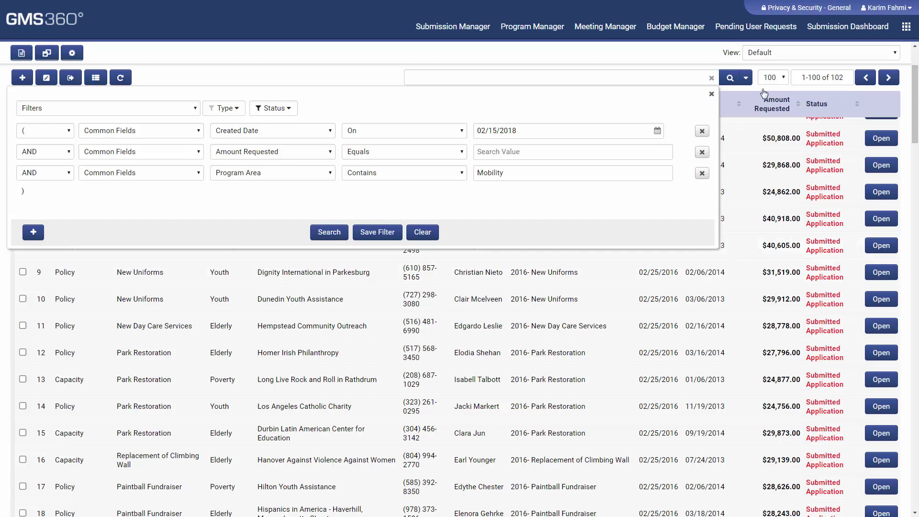
pyautogui.click(712, 94)
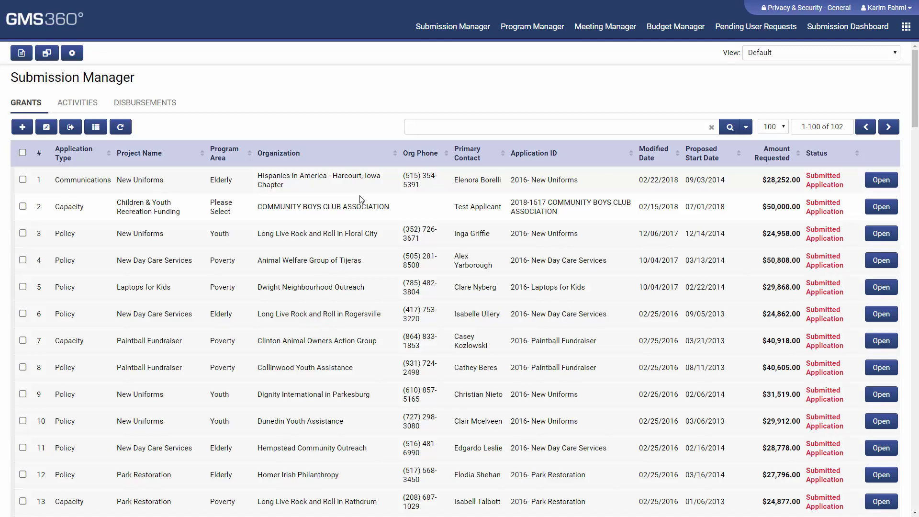
# Start a batch update of all listed grants setting their status to Under Review
pyautogui.click(23, 153)
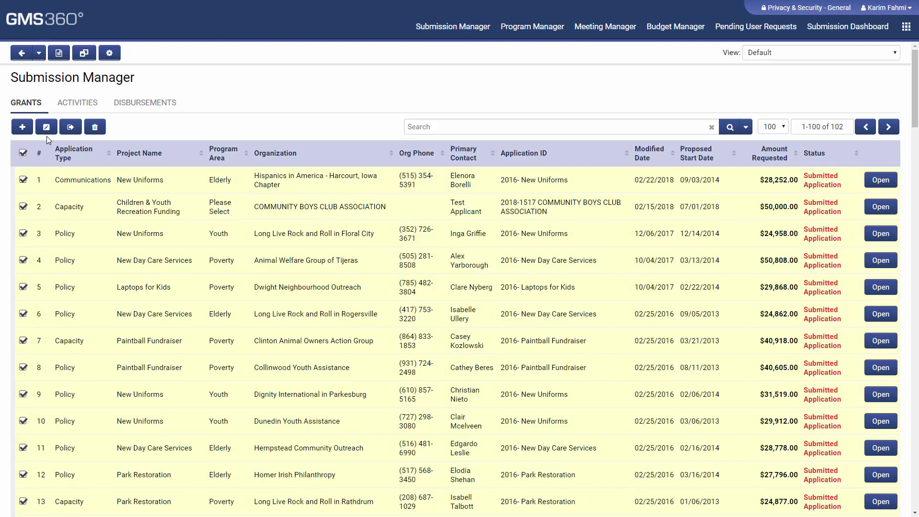
pyautogui.click(46, 127)
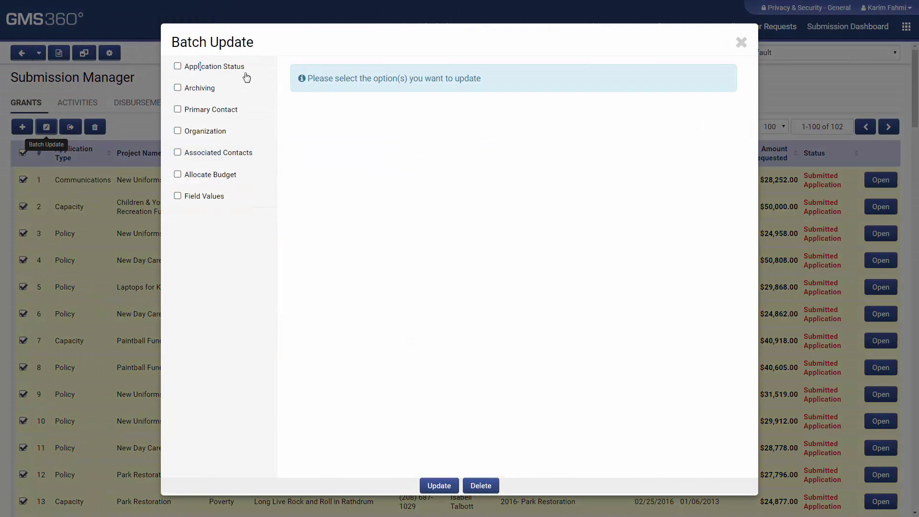
pyautogui.click(177, 66)
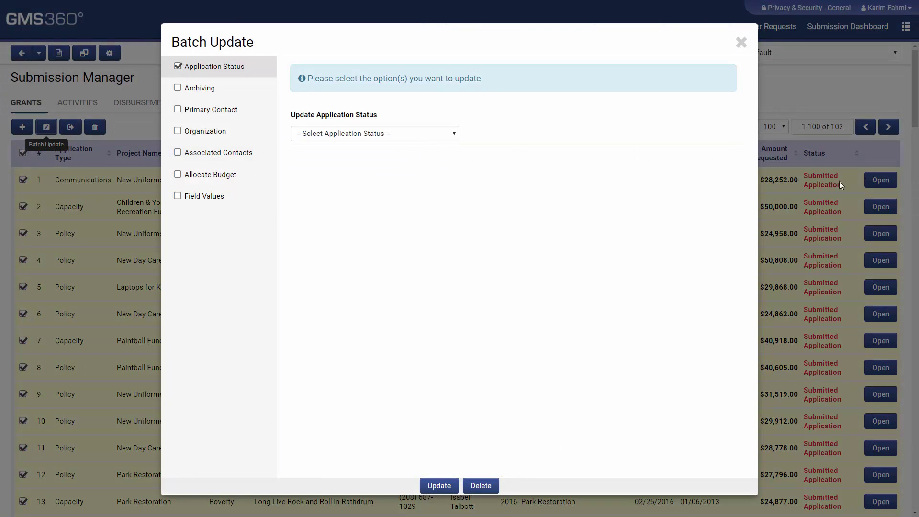
pyautogui.click(381, 132)
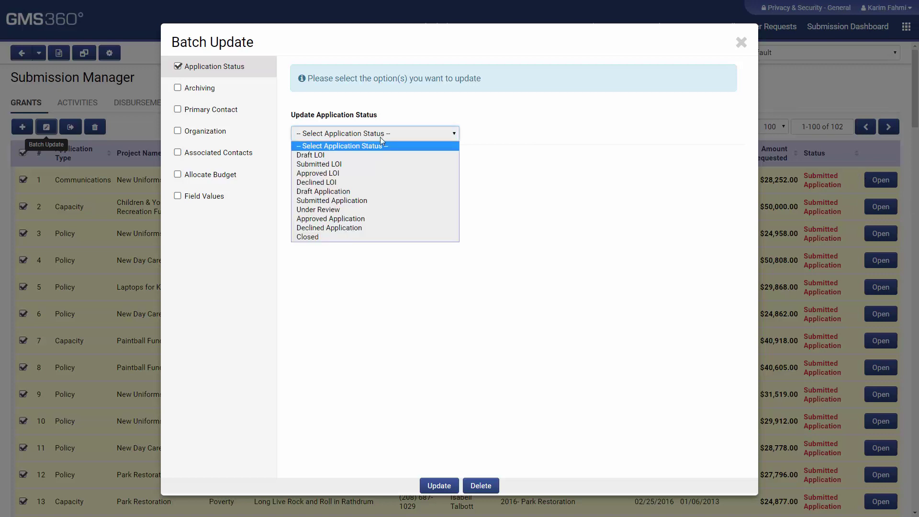
pyautogui.click(349, 209)
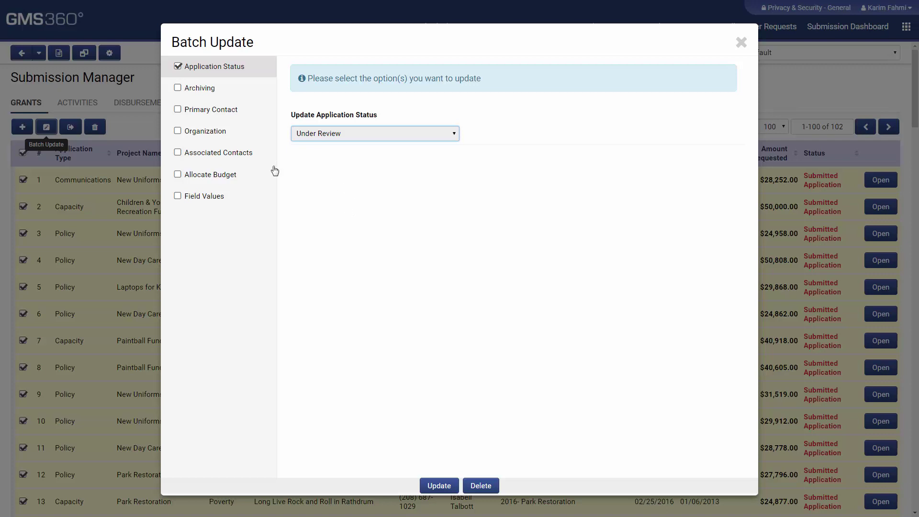
# Add an individual associated contact, found by searching 'h', with the Reviewer role
pyautogui.click(175, 156)
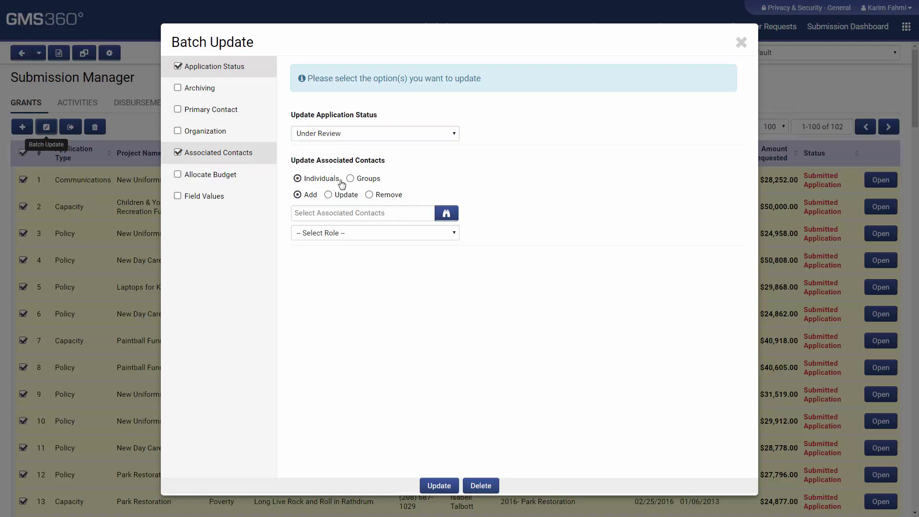
pyautogui.click(337, 212)
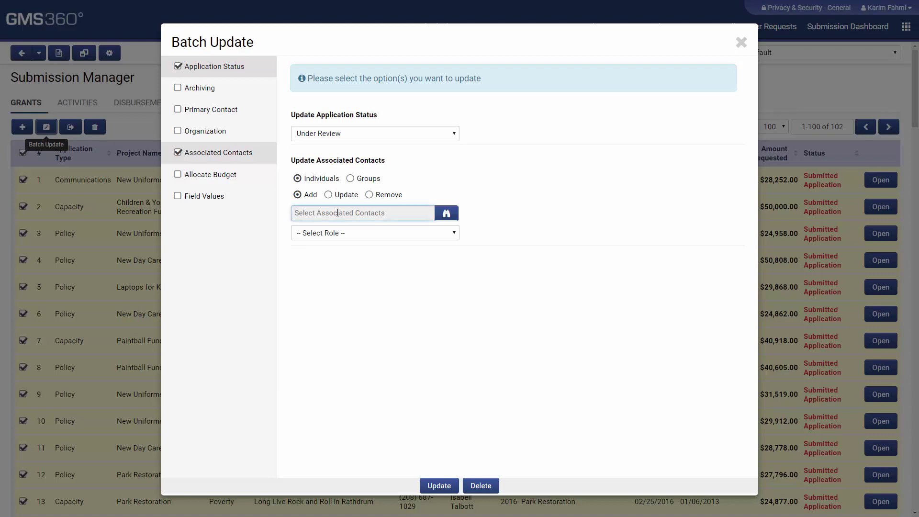
pyautogui.write('h')
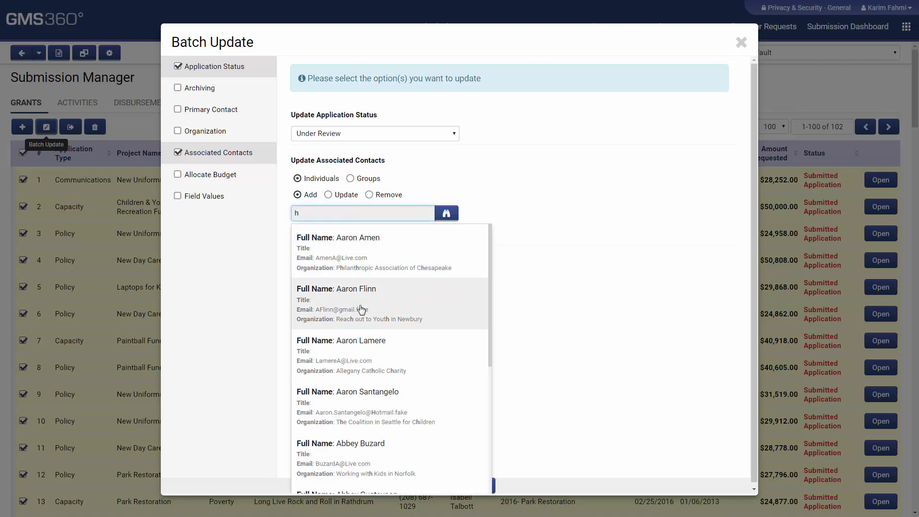
pyautogui.click(359, 309)
pyautogui.click(369, 234)
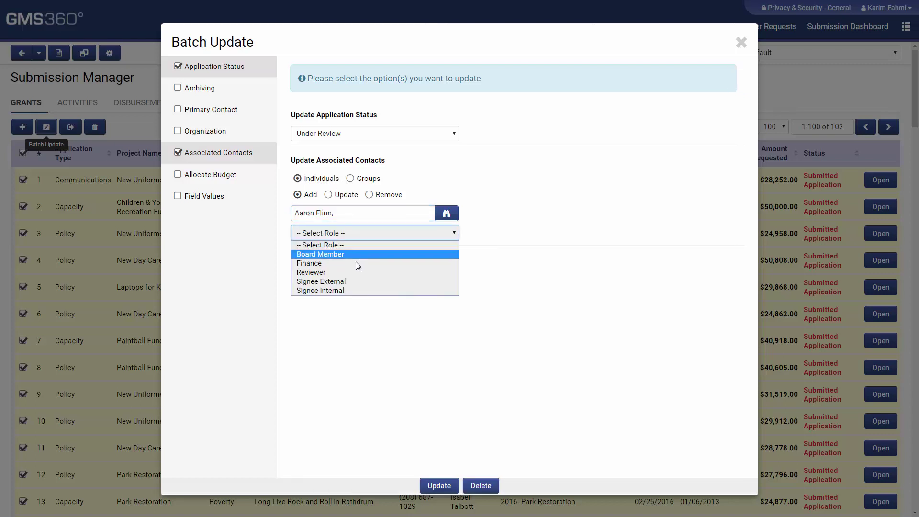
pyautogui.click(350, 271)
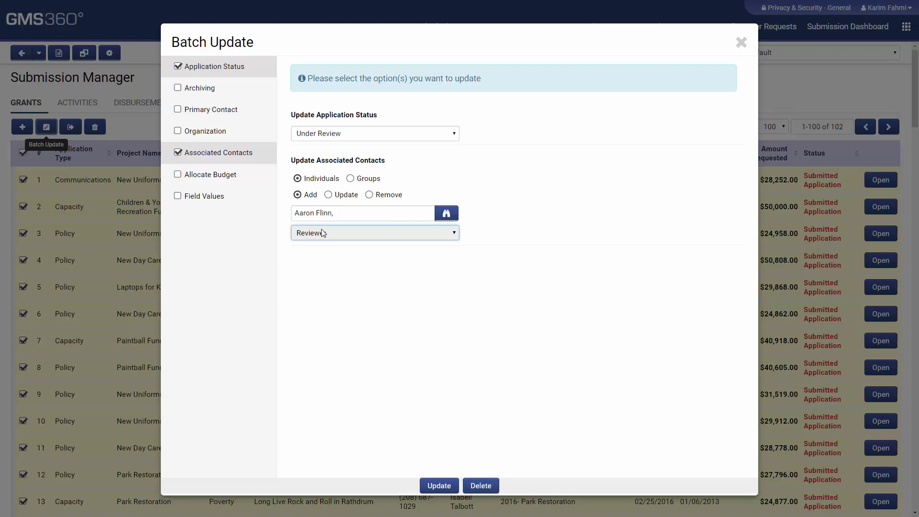
# Associate the Committee Group with the Reviewer role, then close Batch Update unapplied
pyautogui.click(368, 179)
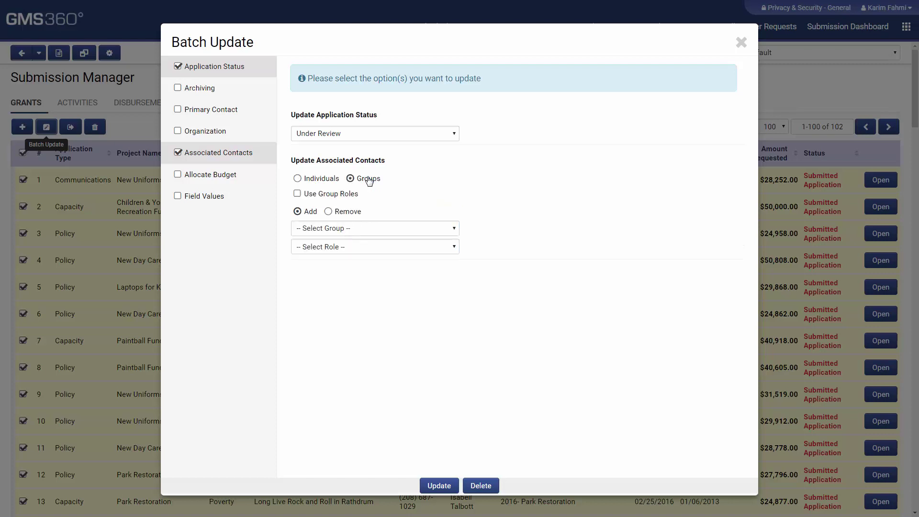
pyautogui.click(351, 229)
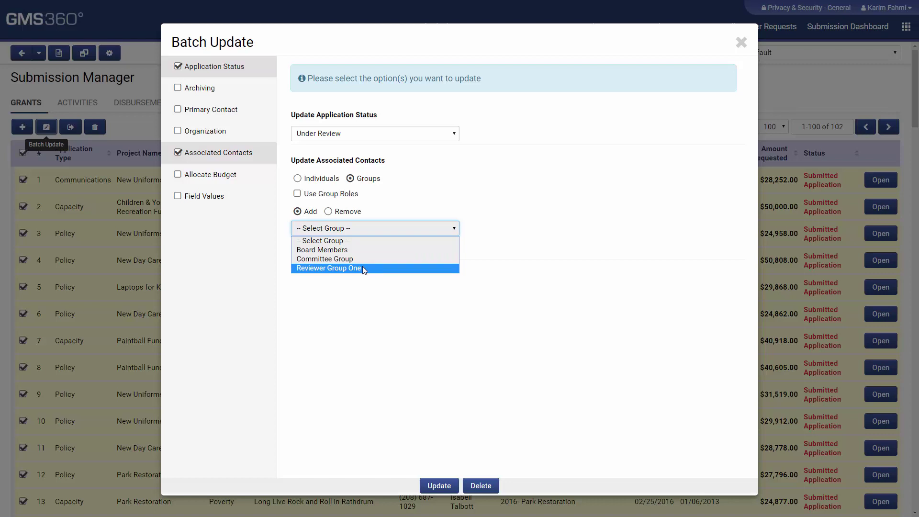
pyautogui.click(362, 268)
pyautogui.click(364, 227)
pyautogui.click(352, 258)
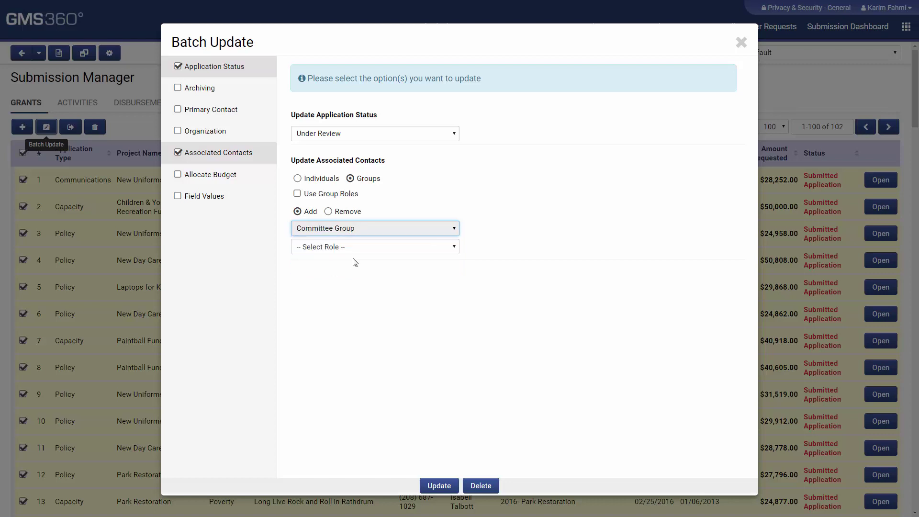
pyautogui.click(353, 247)
pyautogui.click(350, 286)
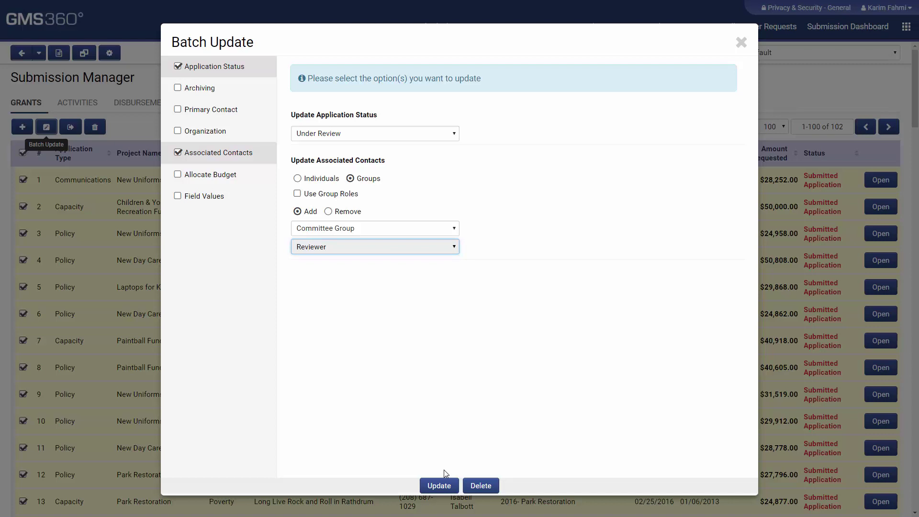
pyautogui.click(741, 42)
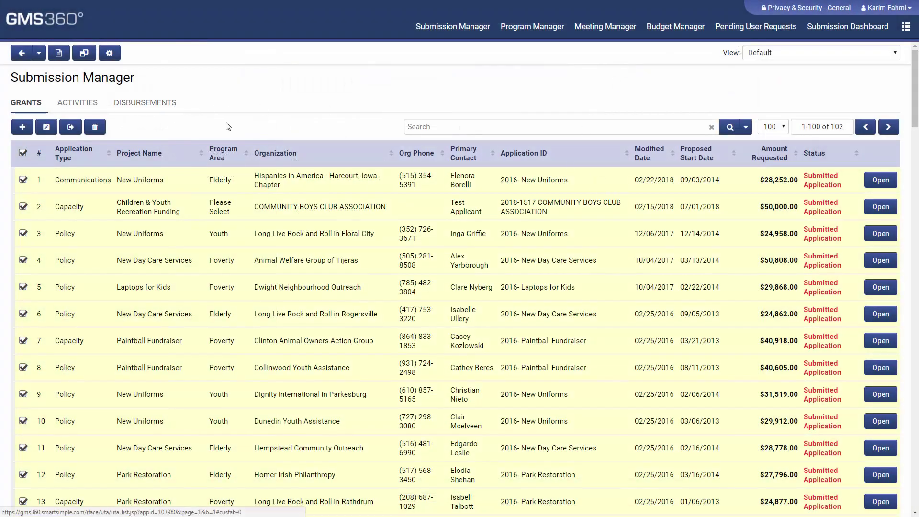
# Open the 2016- New Uniforms grant and save a Note to Applicant: 'Please revise your budget'
pyautogui.click(879, 181)
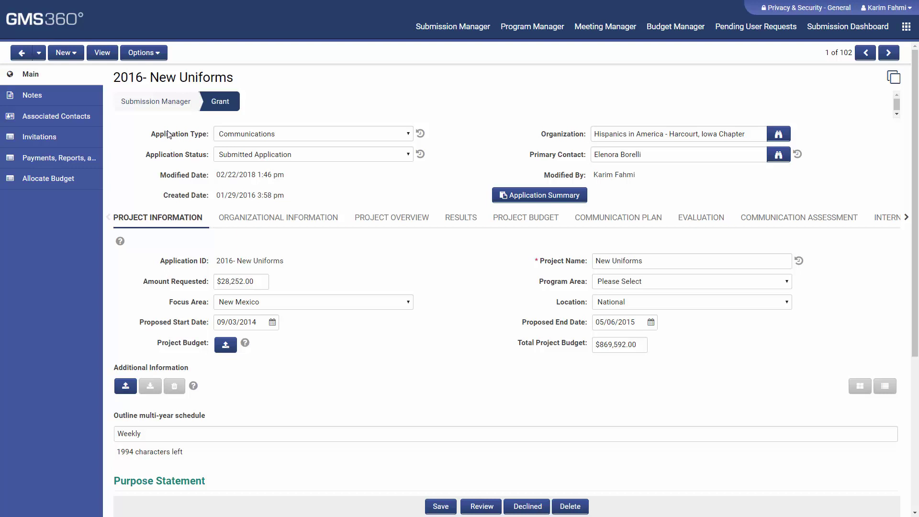
pyautogui.click(65, 94)
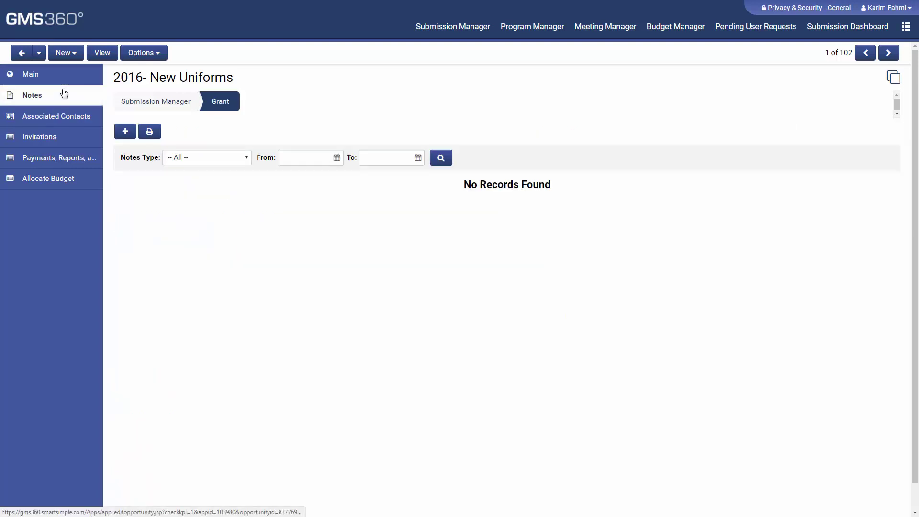
pyautogui.click(124, 131)
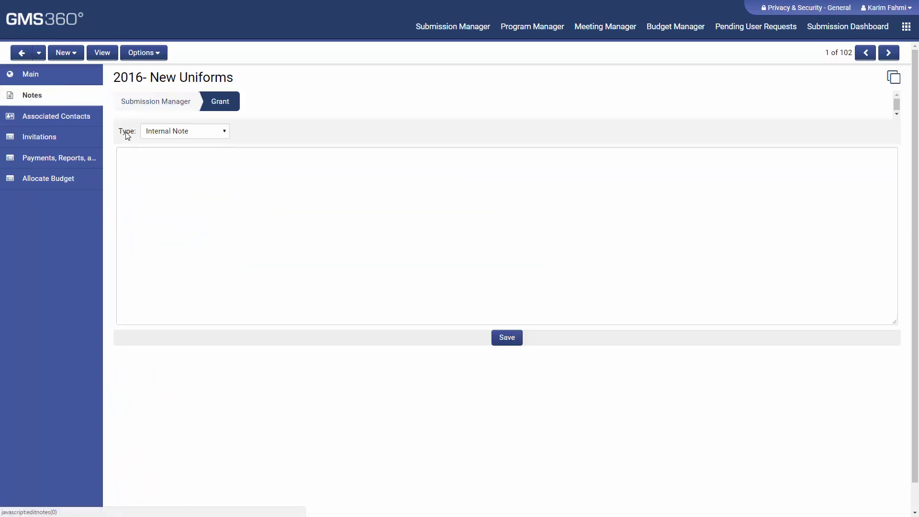
pyautogui.click(196, 131)
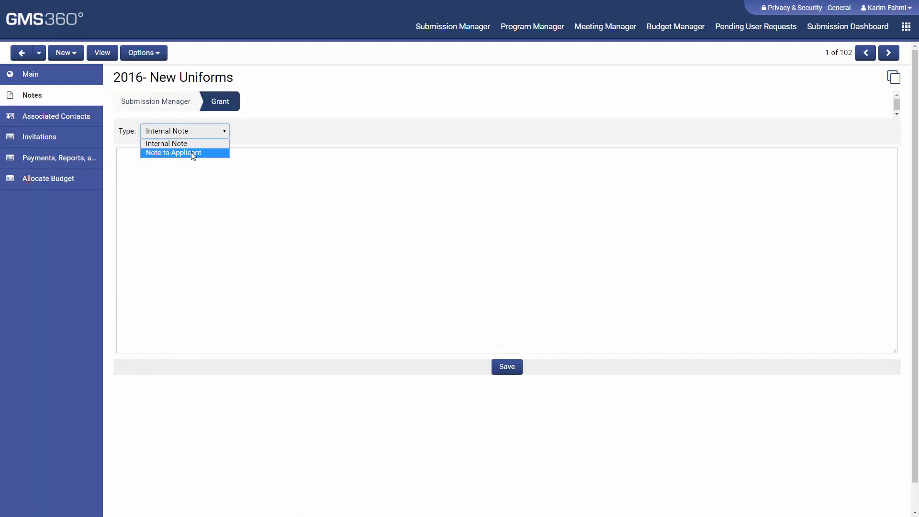
pyautogui.click(192, 153)
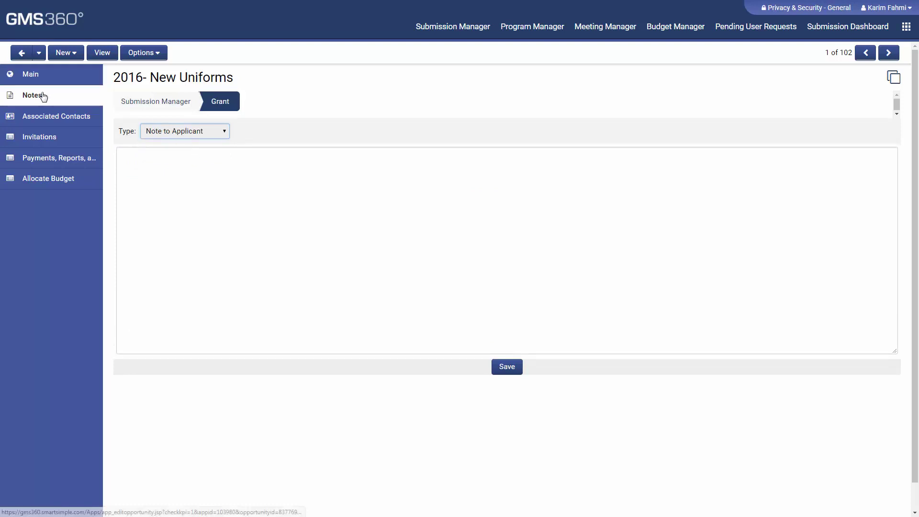
pyautogui.click(215, 131)
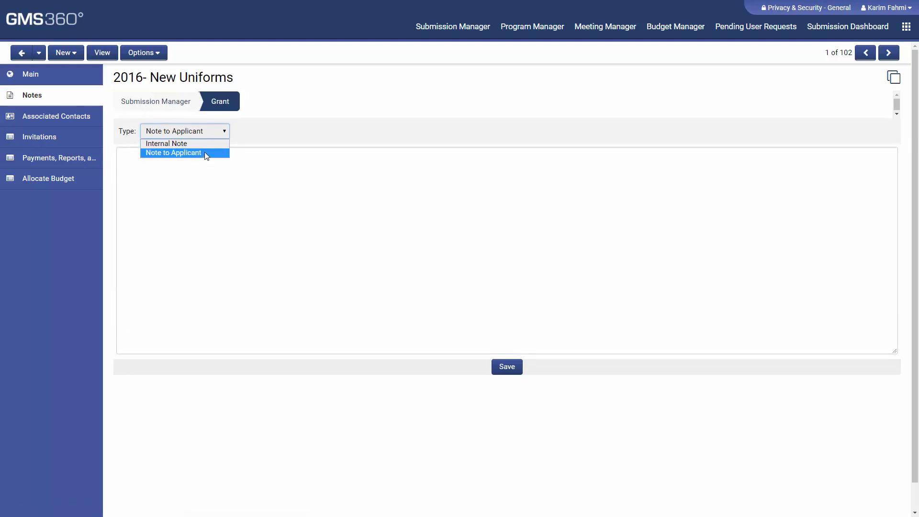
pyautogui.click(205, 151)
pyautogui.click(181, 176)
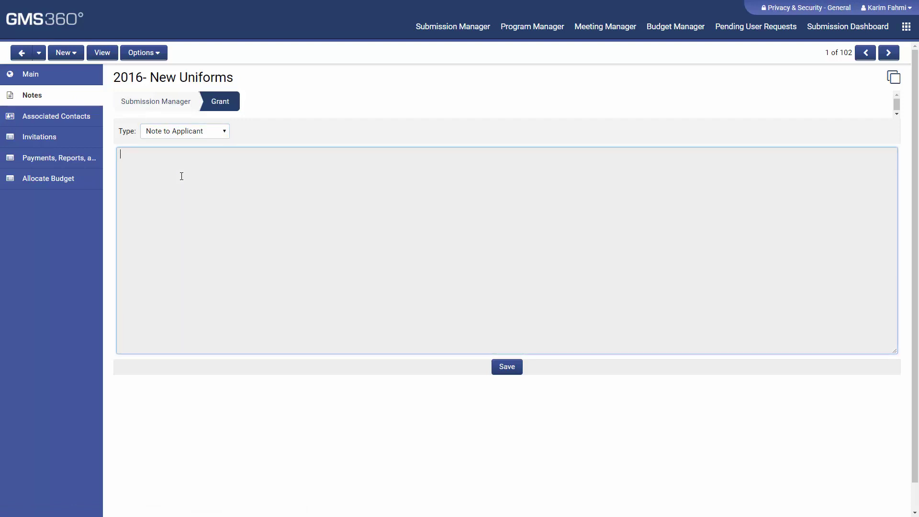
pyautogui.write('Please revise your budget')
pyautogui.click(497, 370)
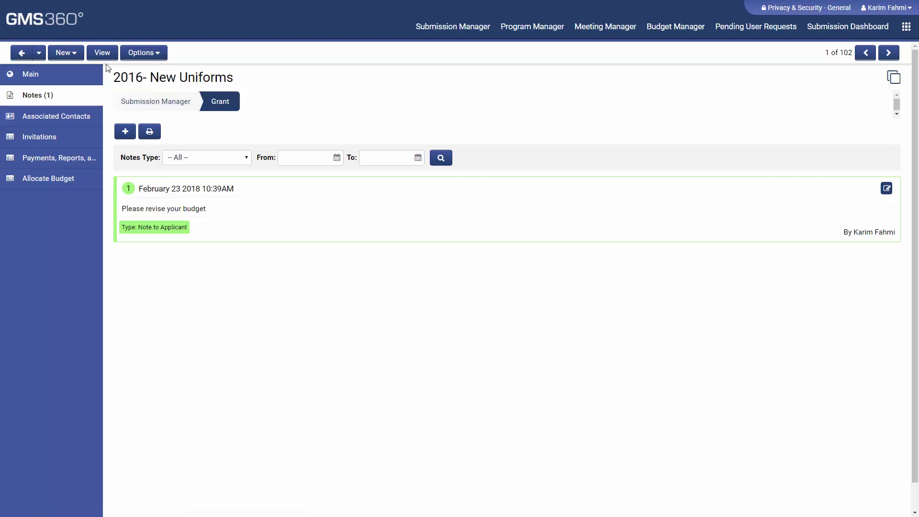
# Return to the grant's main details and show the internal Grant Agreements section
pyautogui.click(125, 131)
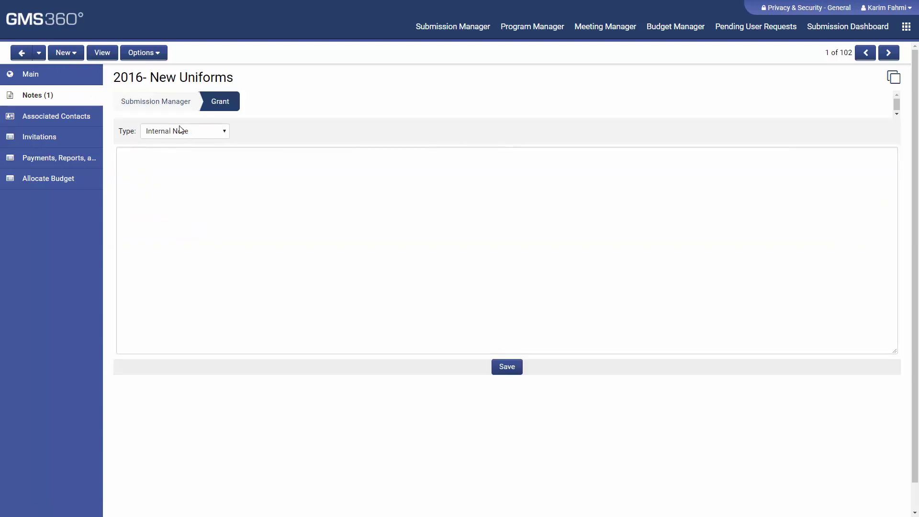
pyautogui.click(82, 85)
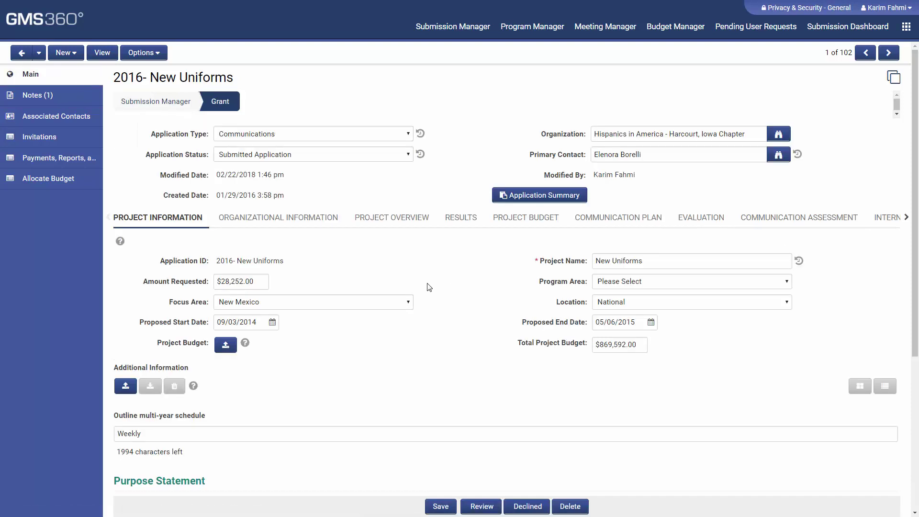
pyautogui.click(891, 218)
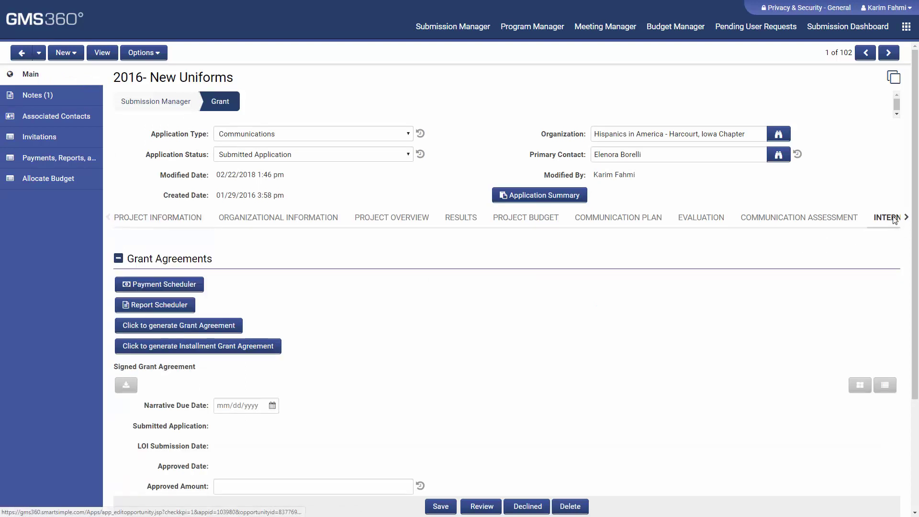
pyautogui.click(170, 286)
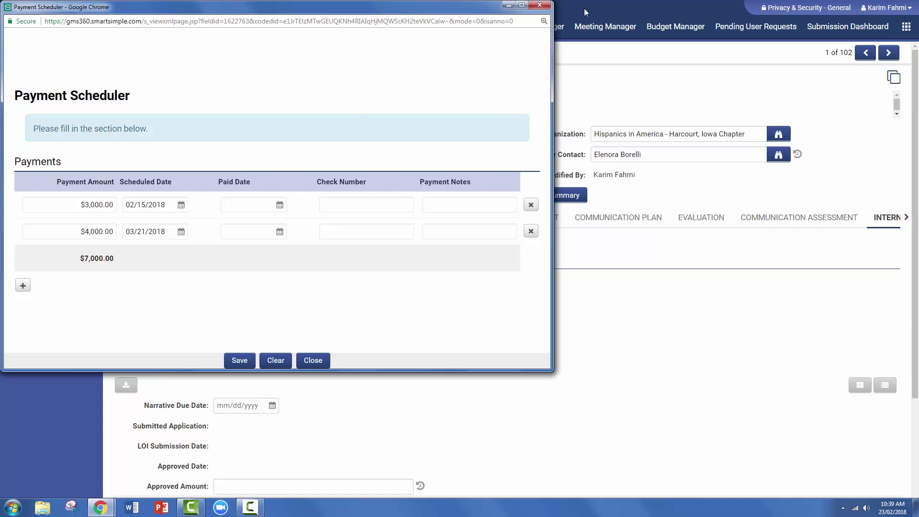
pyautogui.click(540, 5)
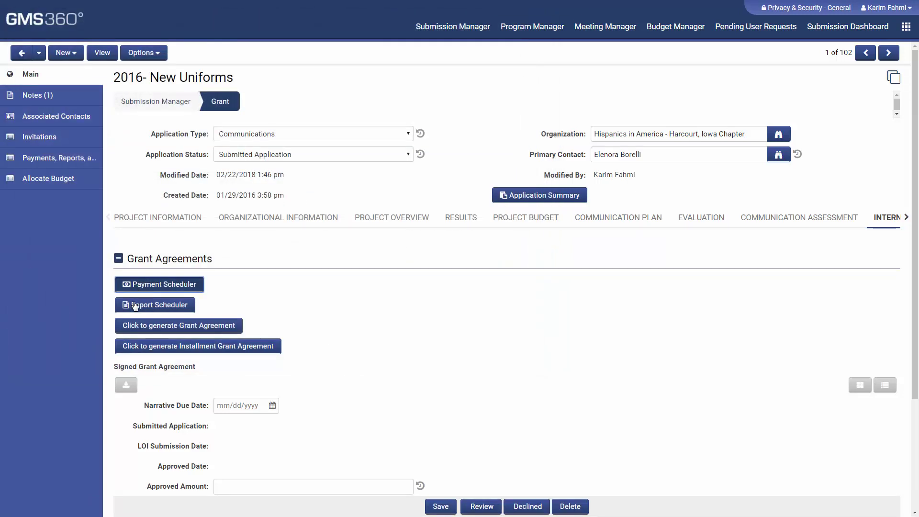
# Add report due dates 03/23/2018 and 04/20/2018 in the Report Scheduler, then close it
pyautogui.click(135, 305)
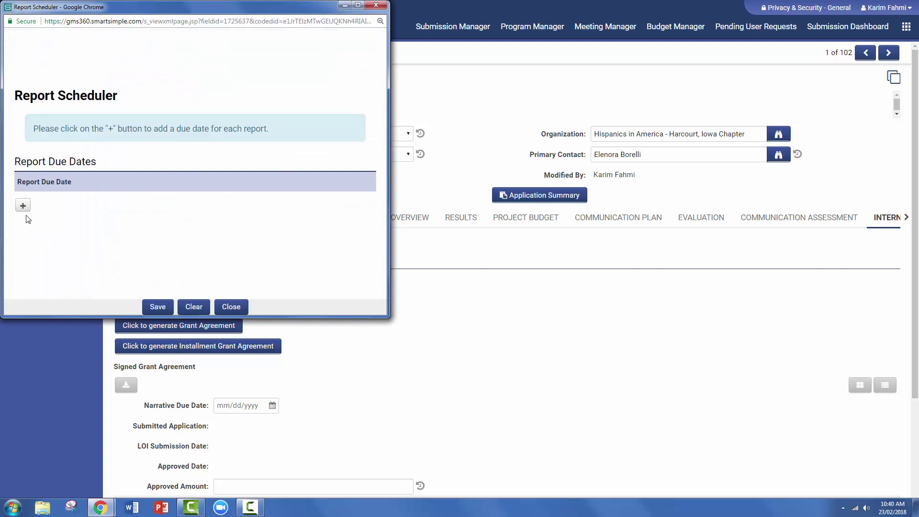
pyautogui.click(23, 206)
pyautogui.click(23, 233)
pyautogui.click(43, 205)
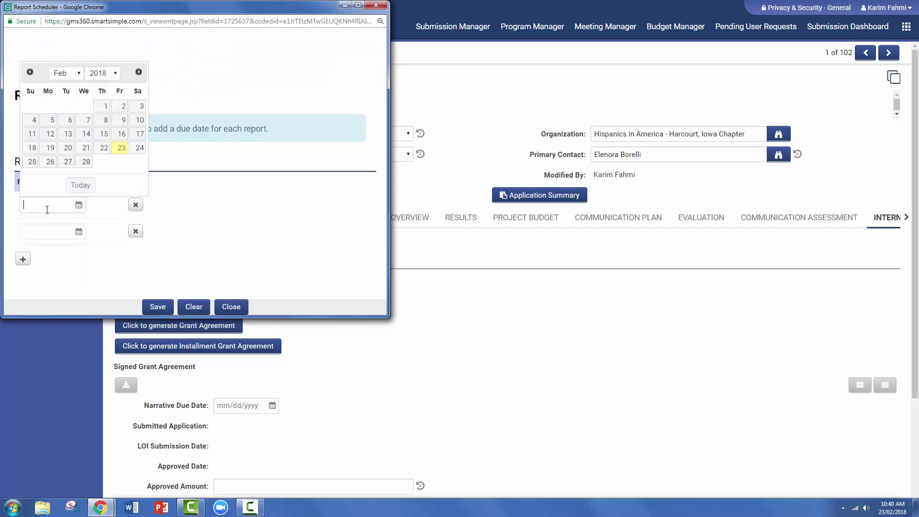
pyautogui.click(138, 72)
pyautogui.click(120, 147)
pyautogui.click(51, 230)
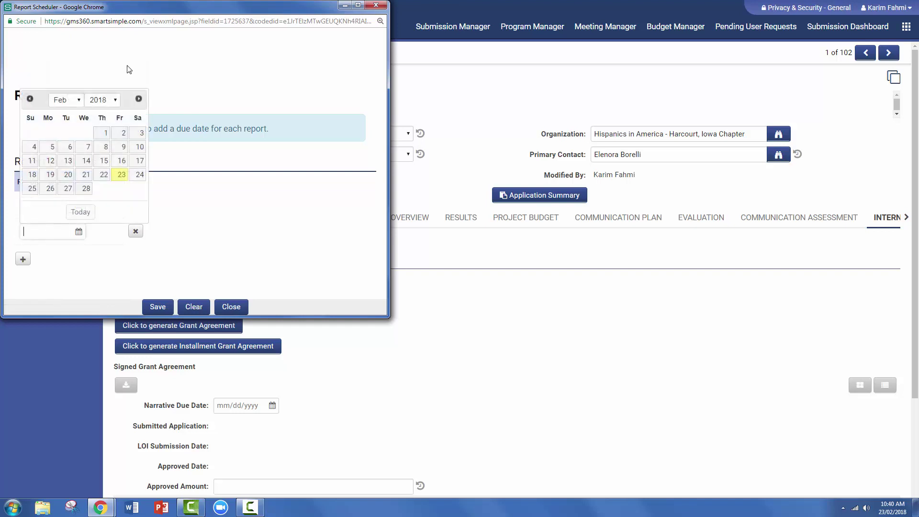
pyautogui.click(138, 100)
pyautogui.click(138, 100)
pyautogui.click(124, 163)
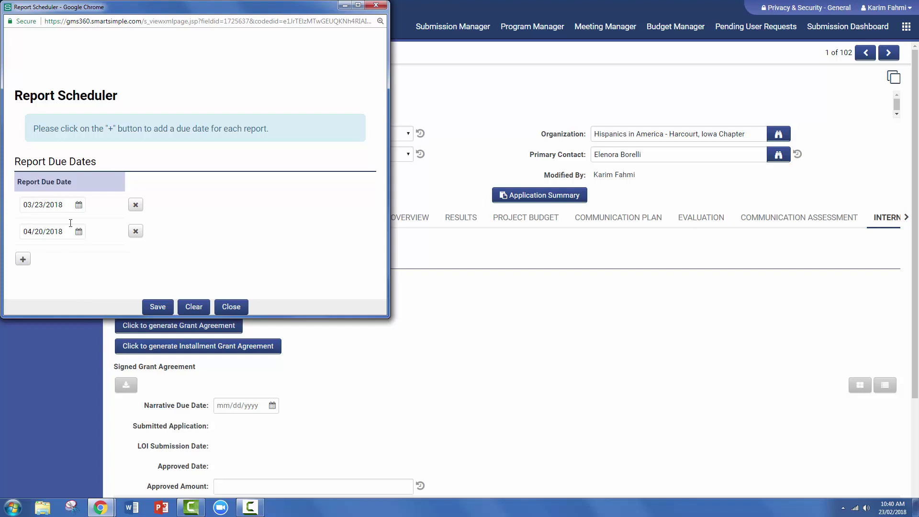
pyautogui.click(388, 6)
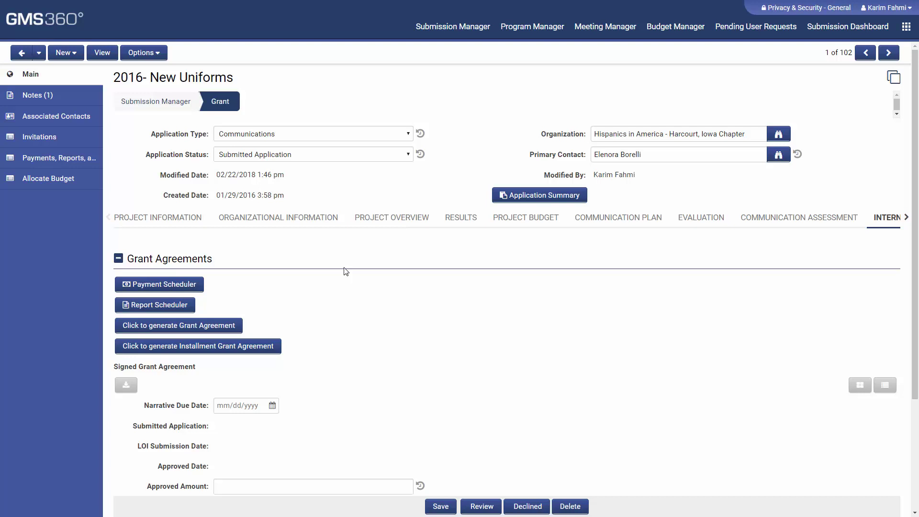
# Set the grant's Application Status dropdown to Approved Application
pyautogui.click(264, 159)
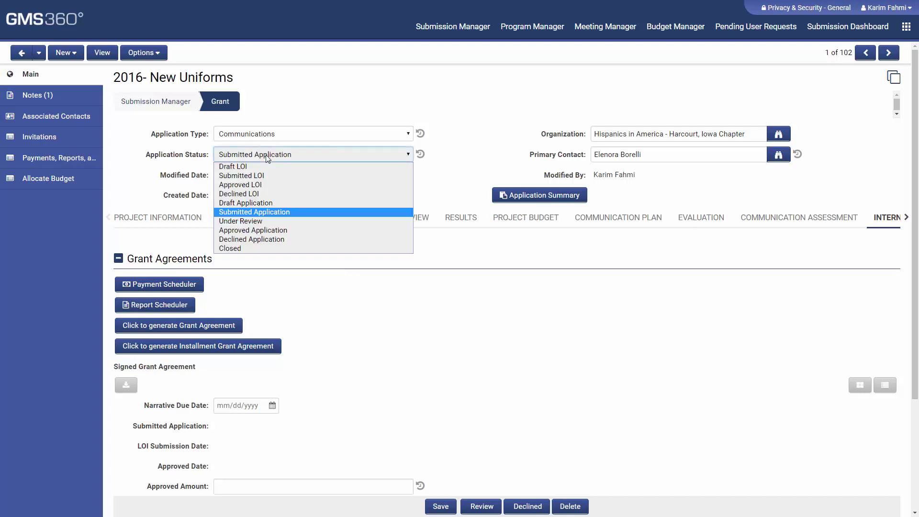
pyautogui.click(321, 233)
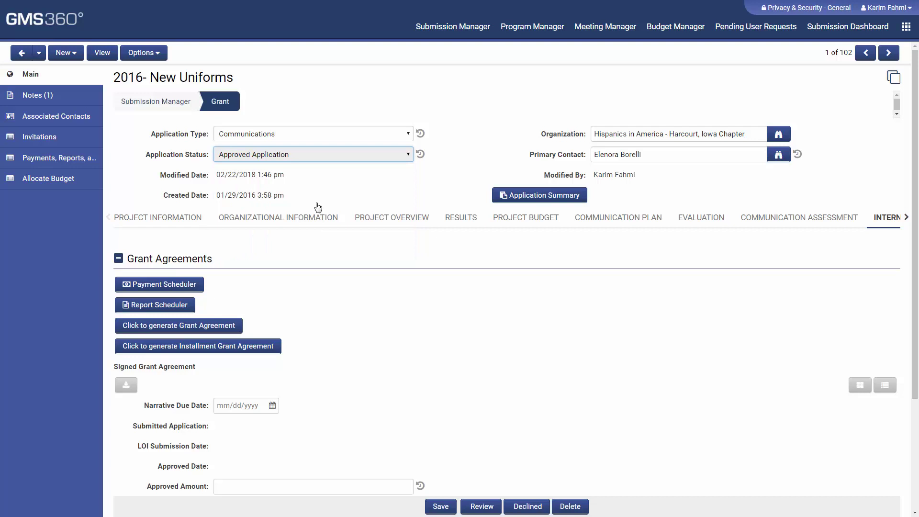
pyautogui.click(310, 160)
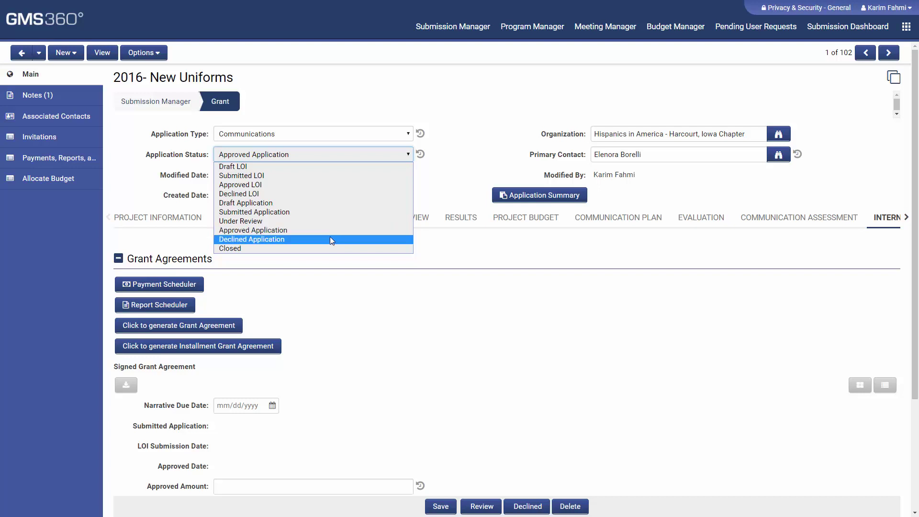
pyautogui.click(372, 290)
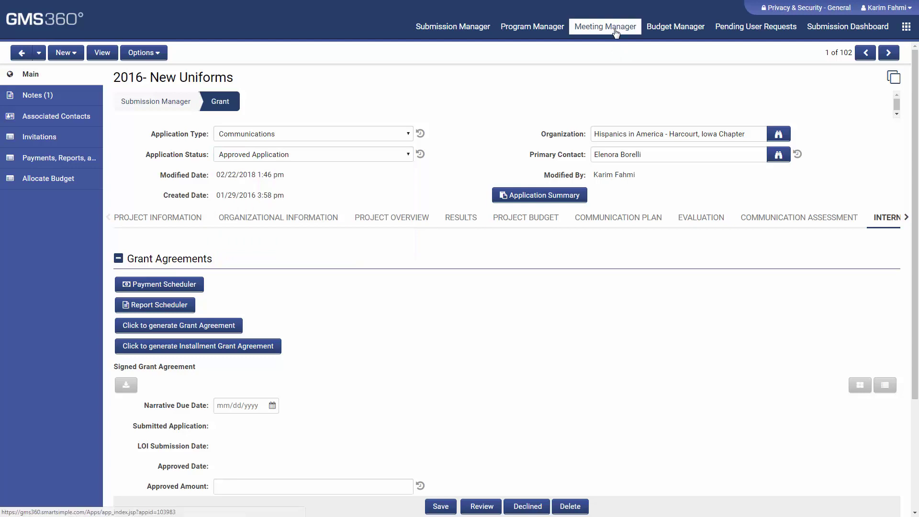
# Go to Meeting Manager and open the 02/08/2017 Staff Meeting record
pyautogui.click(611, 28)
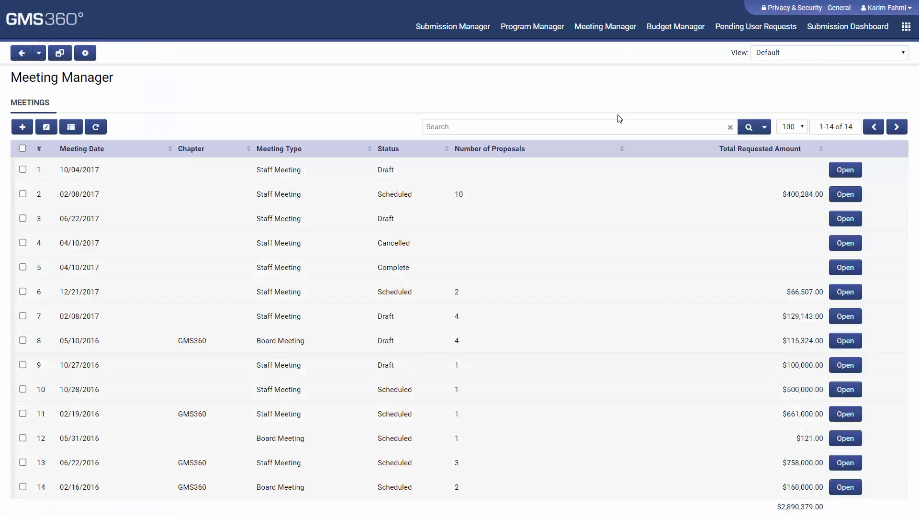
pyautogui.click(846, 196)
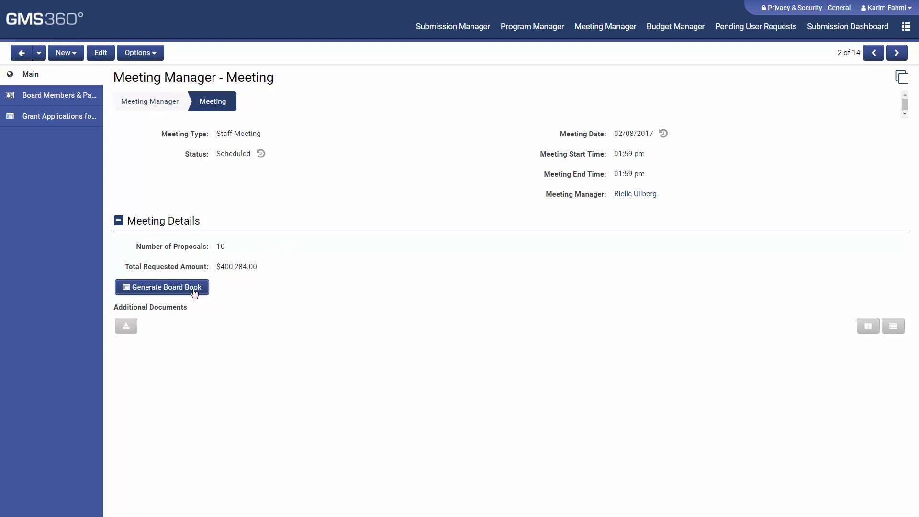
# Generate the 7-page Board Book PDF of the meeting's 10 proposals, read it full-screen, and close it
pyautogui.click(162, 289)
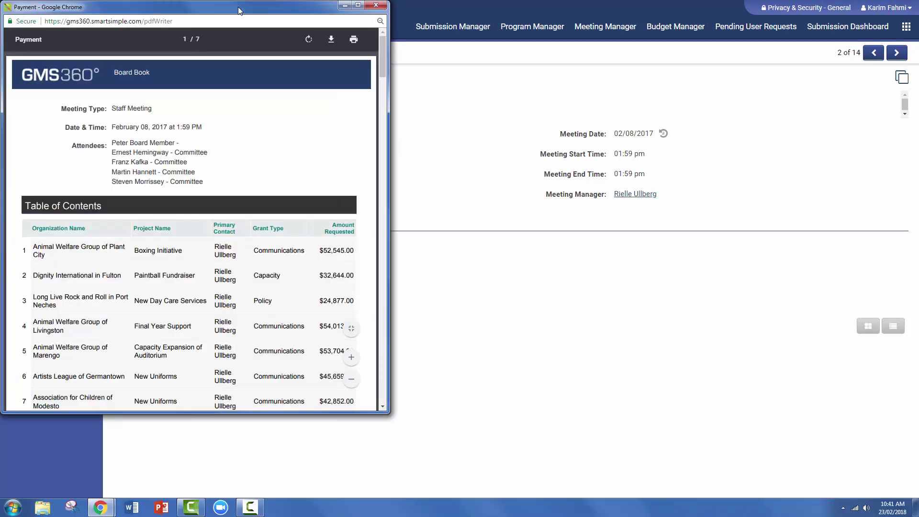
pyautogui.doubleClick(237, 6)
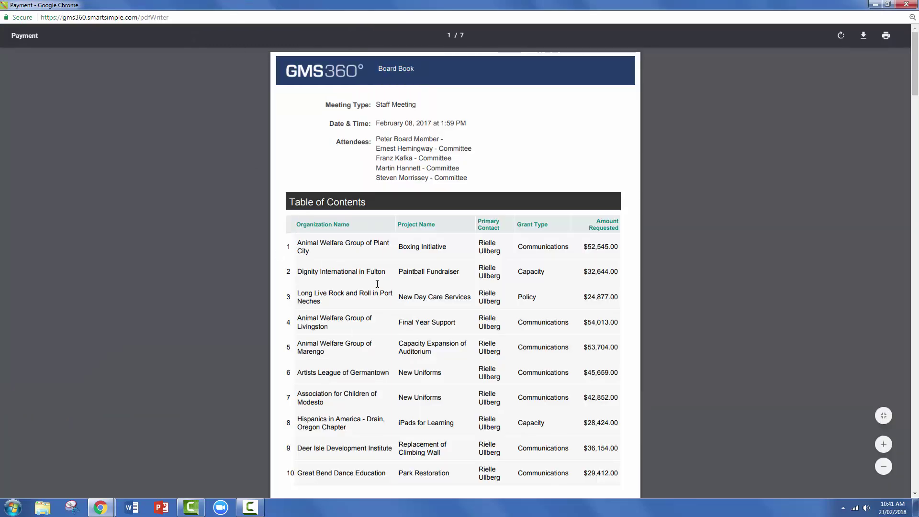
pyautogui.scroll(-1, 371, 285)
pyautogui.scroll(-1, 371, 285)
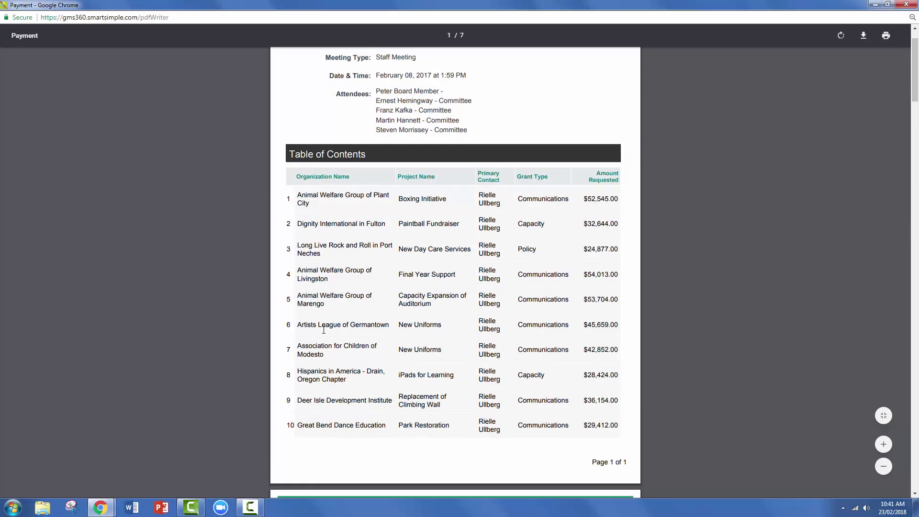
pyautogui.scroll(-9, 365, 398)
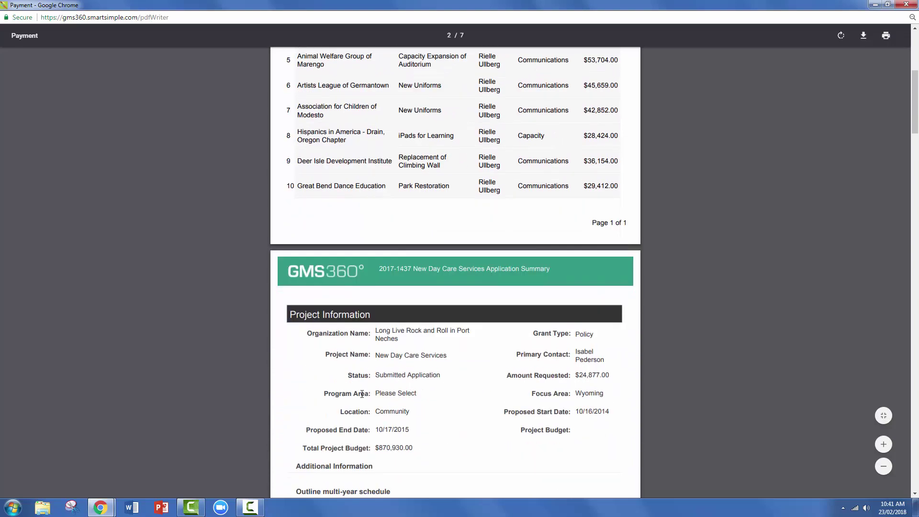
pyautogui.scroll(-12, 361, 400)
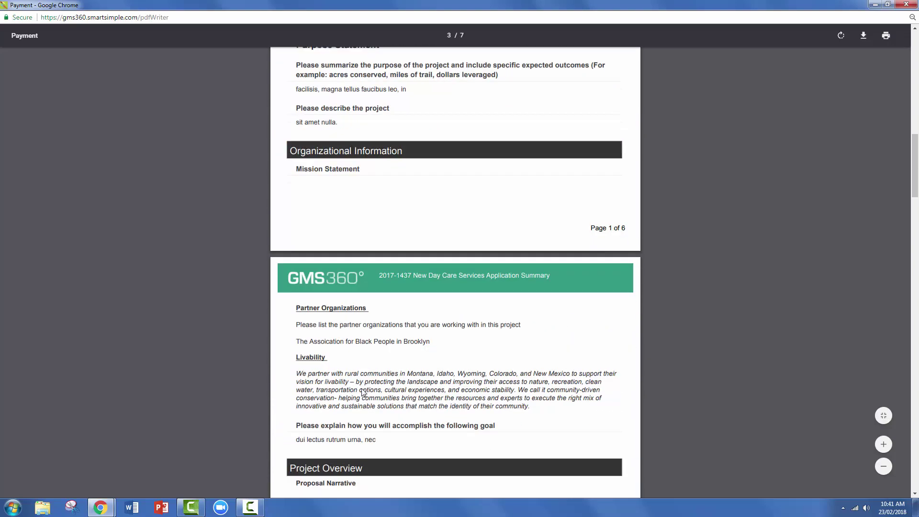
pyautogui.scroll(-11, 363, 392)
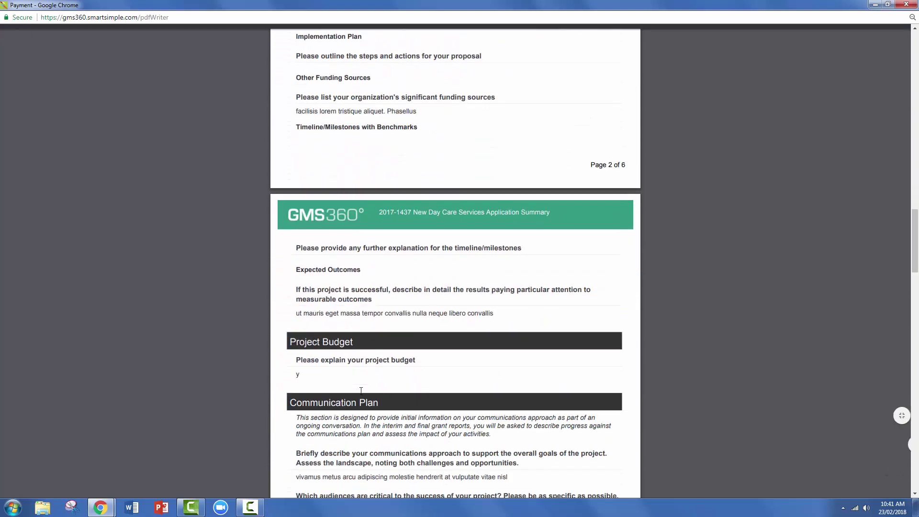
pyautogui.click(908, 6)
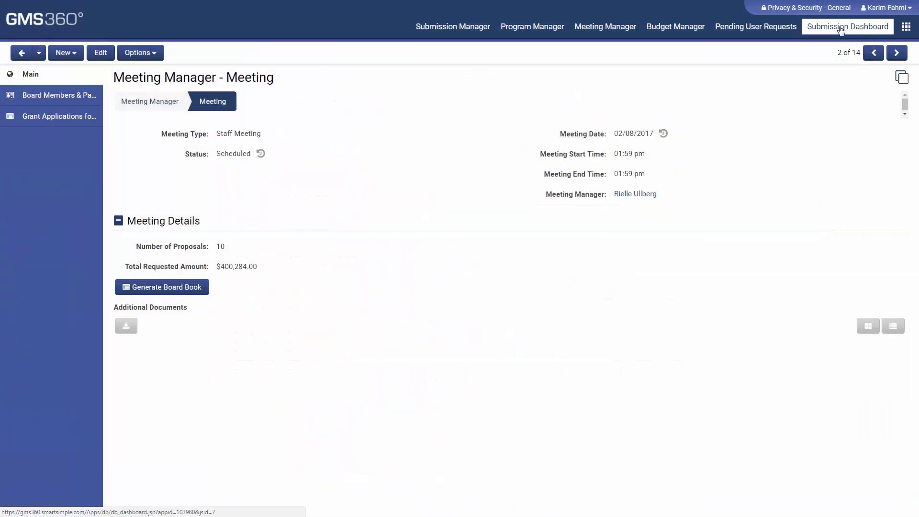
# On the submission dashboard, enlarge the location map and view the Lovington Against Violence marker's details
pyautogui.click(841, 28)
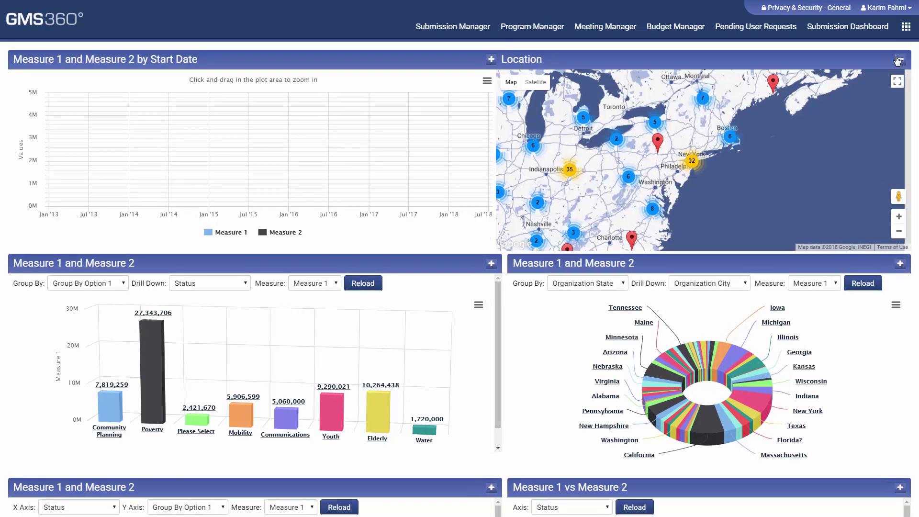
pyautogui.click(893, 59)
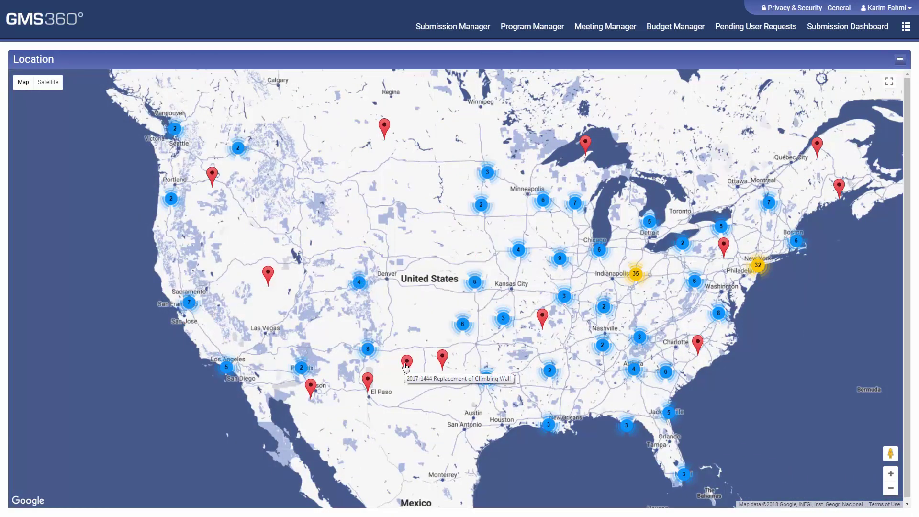
pyautogui.click(405, 366)
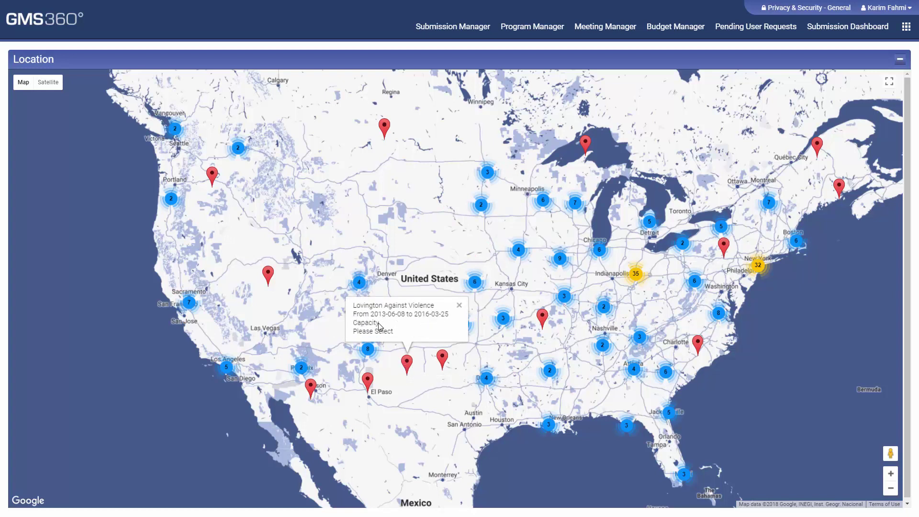
pyautogui.click(460, 305)
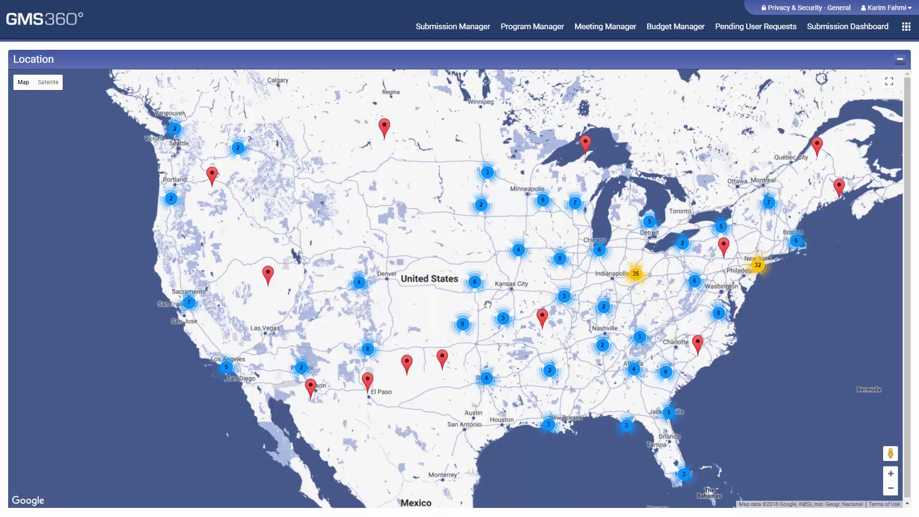
pyautogui.click(902, 60)
# Drill the bar chart's Poverty total down to show Measure 1 by status, and check its export options
pyautogui.scroll(-3, 493, 295)
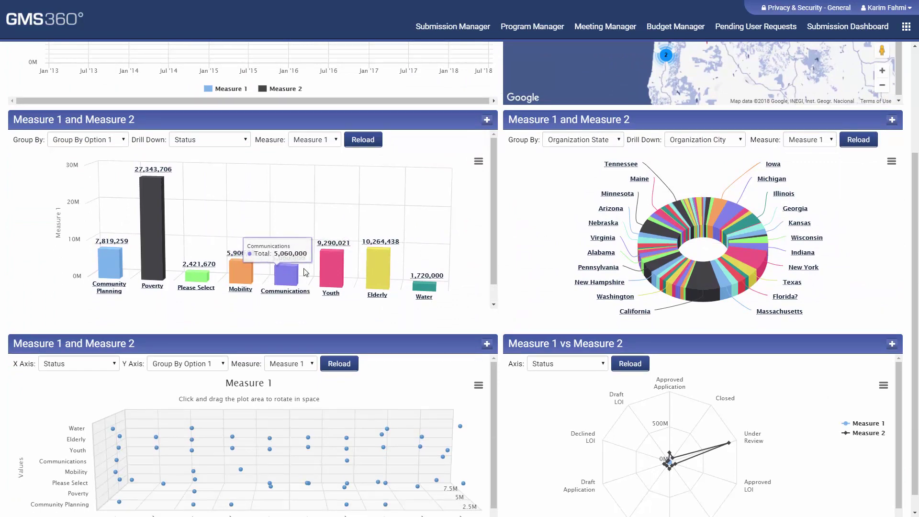
pyautogui.click(157, 246)
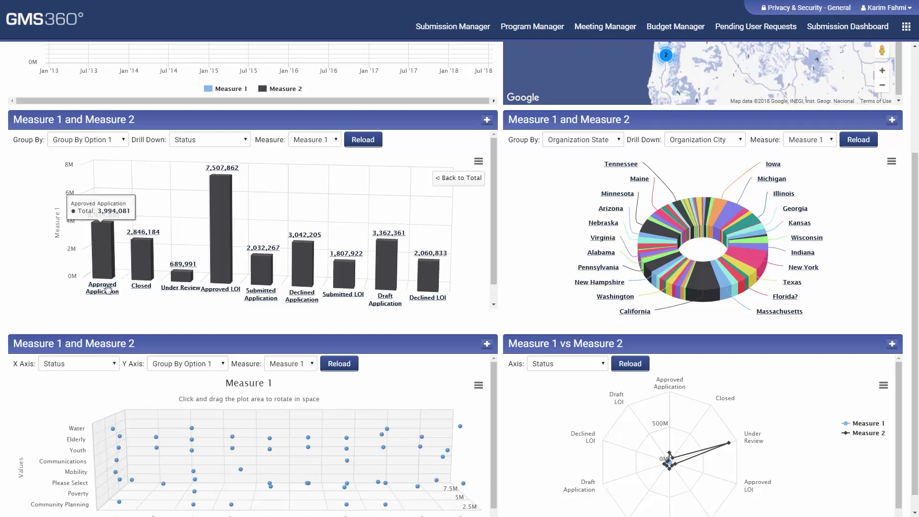
pyautogui.click(478, 161)
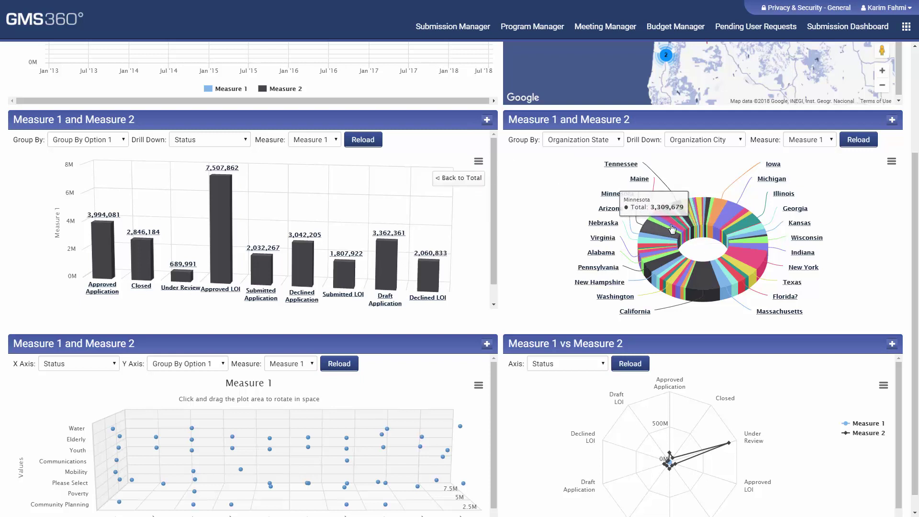
# Keep the pie chart grouped by Organization State and drill the California slice down into cities
pyautogui.click(573, 142)
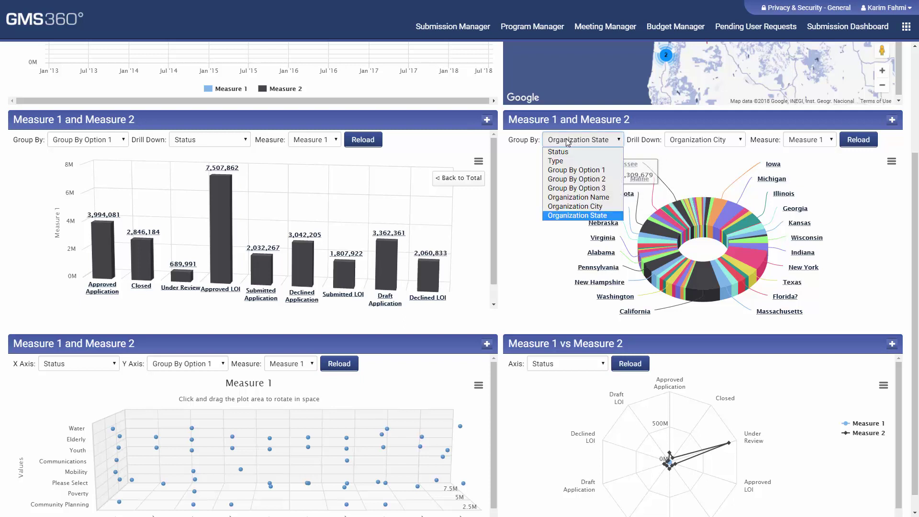
pyautogui.click(587, 215)
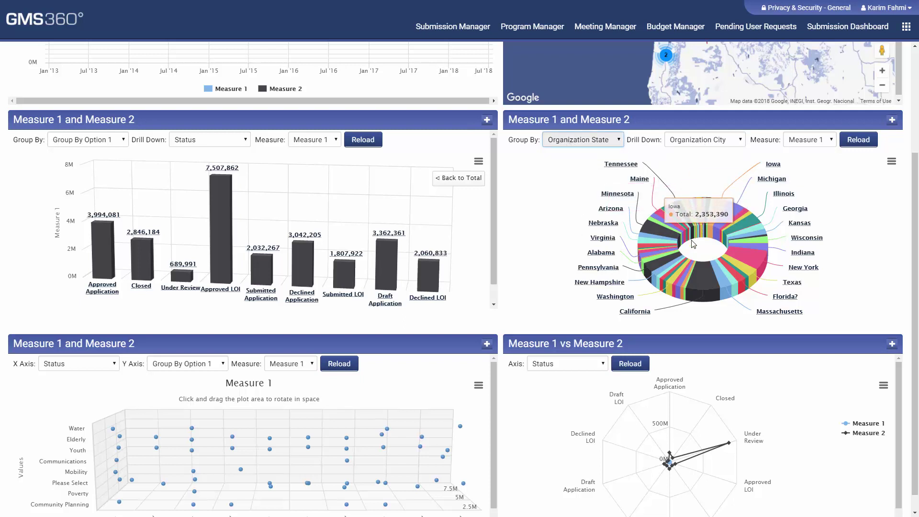
pyautogui.click(708, 284)
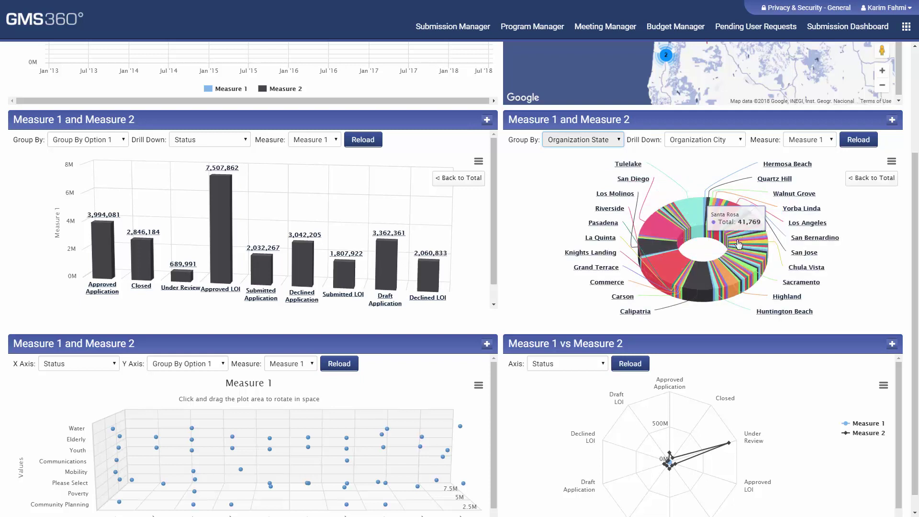
pyautogui.click(893, 122)
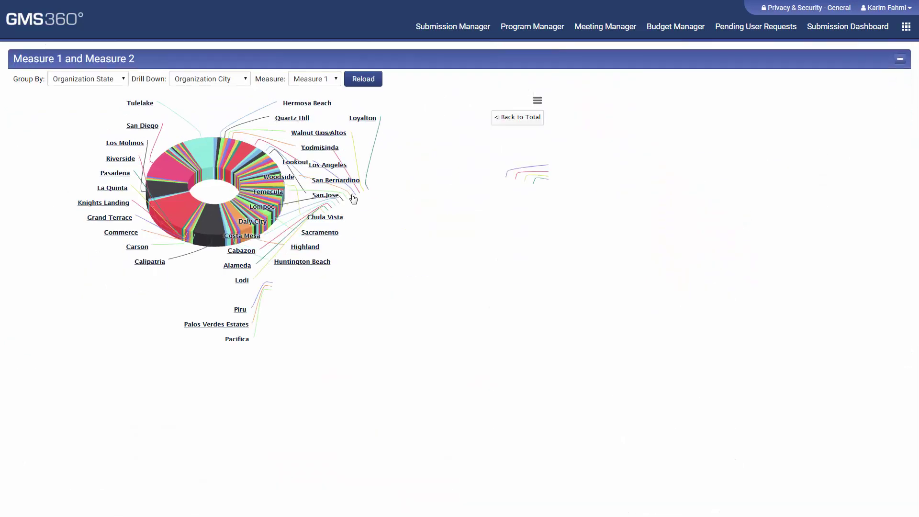
pyautogui.click(900, 60)
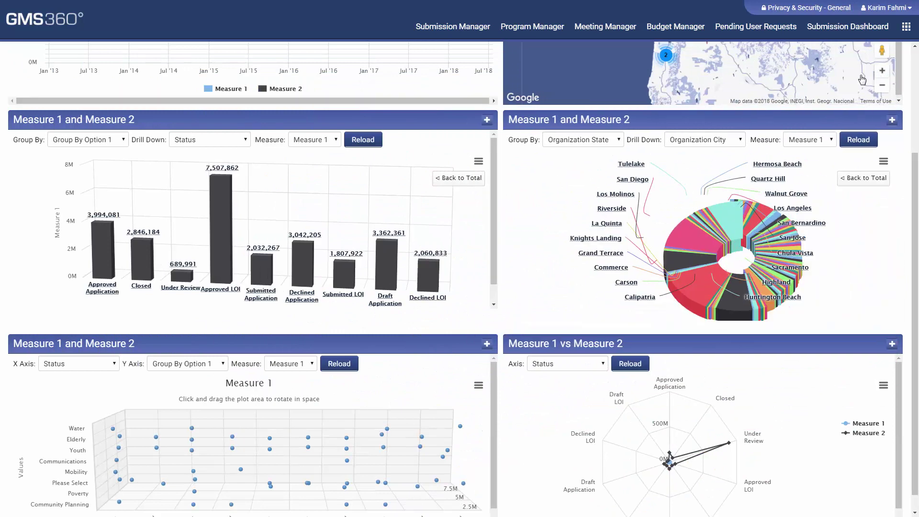